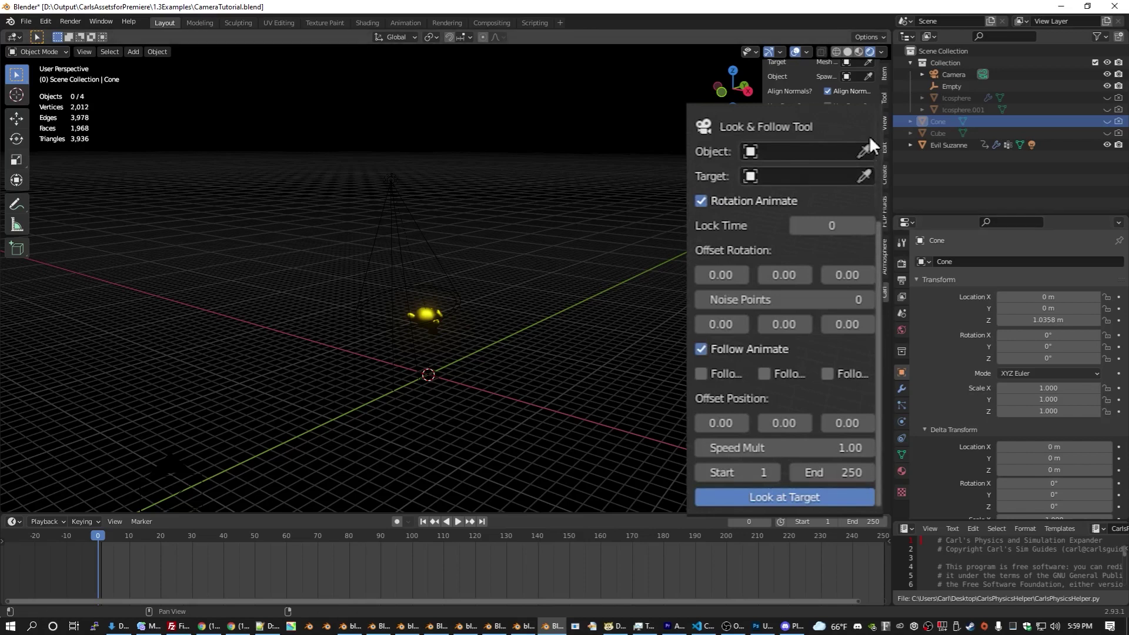
- Set Camera as the Look & Follow Object and preview Suzanne's animation
click(864, 150)
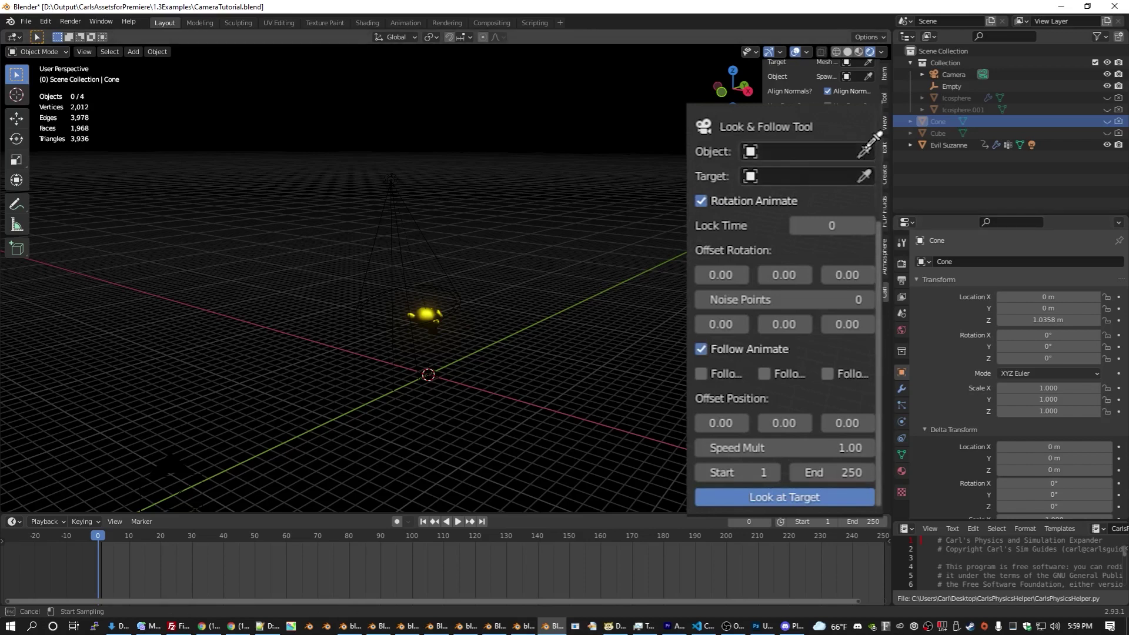
click(956, 78)
key(space)
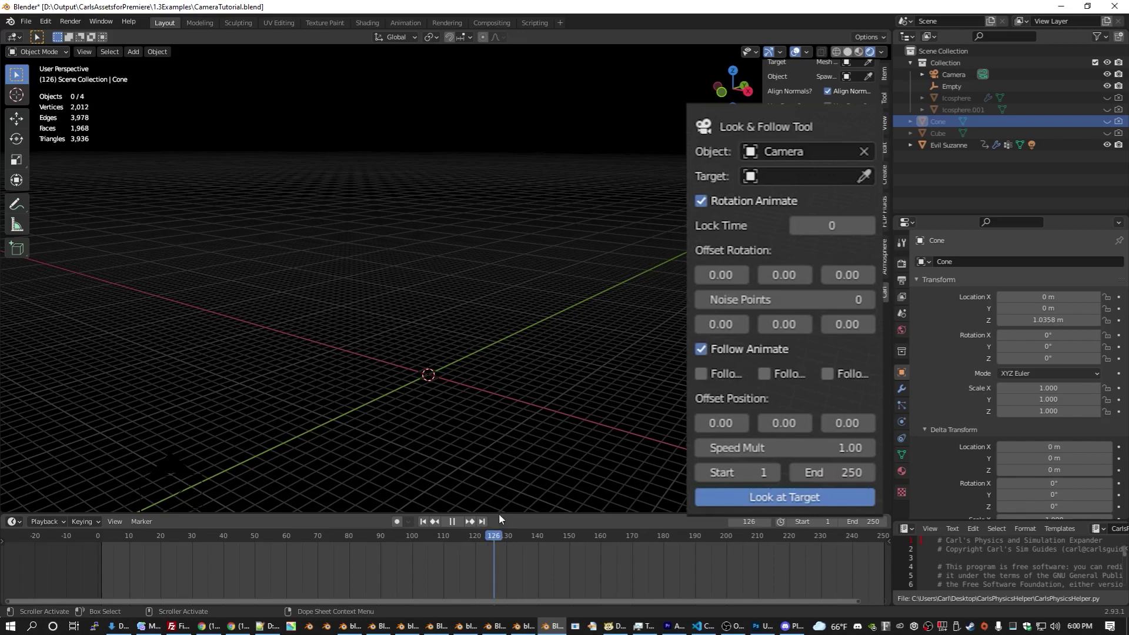
key(Escape)
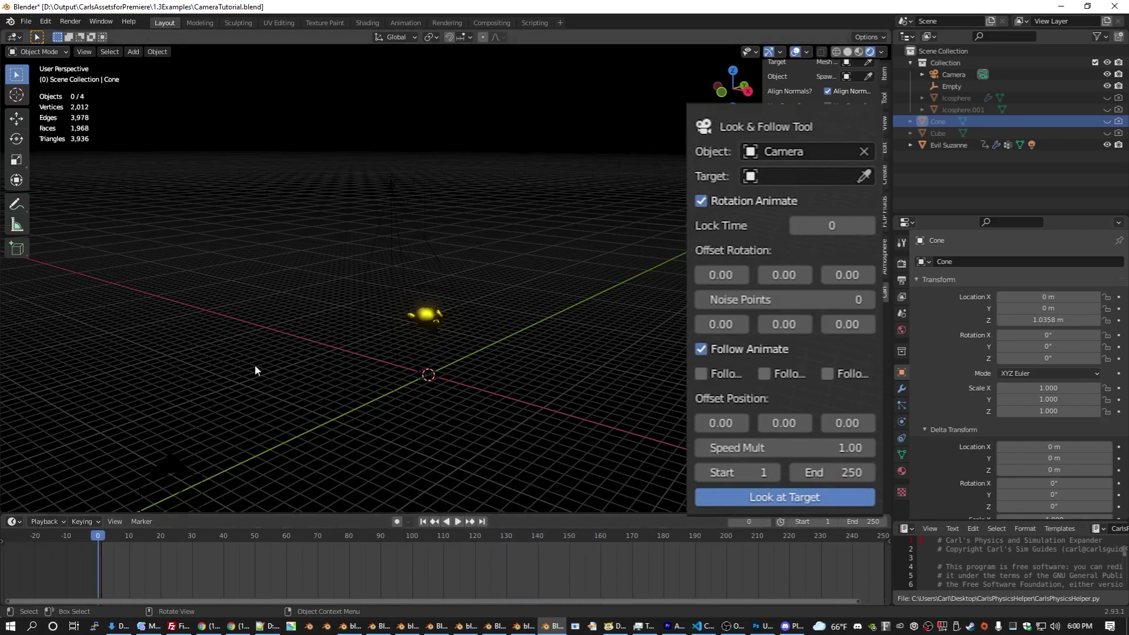
- Set Evil Suzanne as the Target and view the scene through the camera
click(864, 174)
click(436, 301)
key(KP_0)
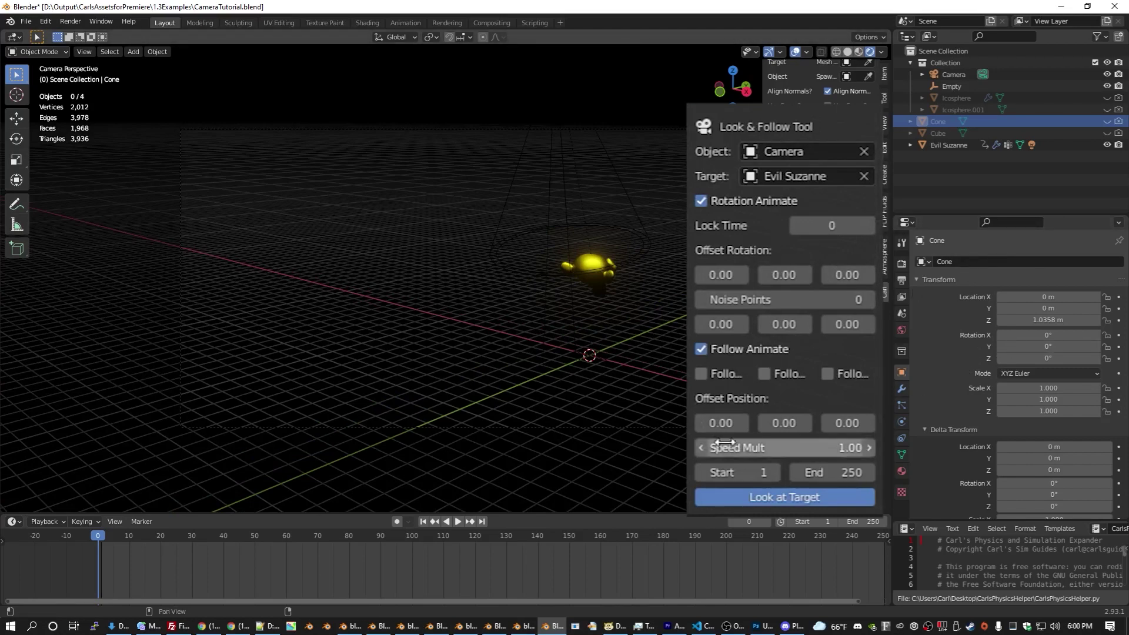
- Bake camera rotation keys aimed at Evil Suzanne and check playback, last and first frames
click(762, 500)
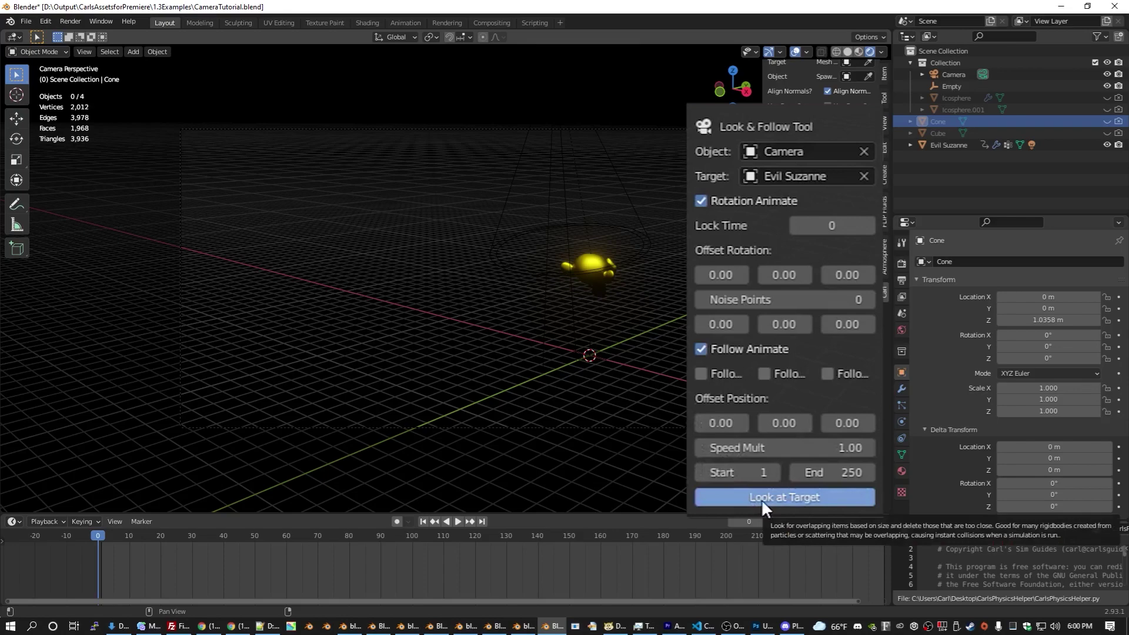
key(space)
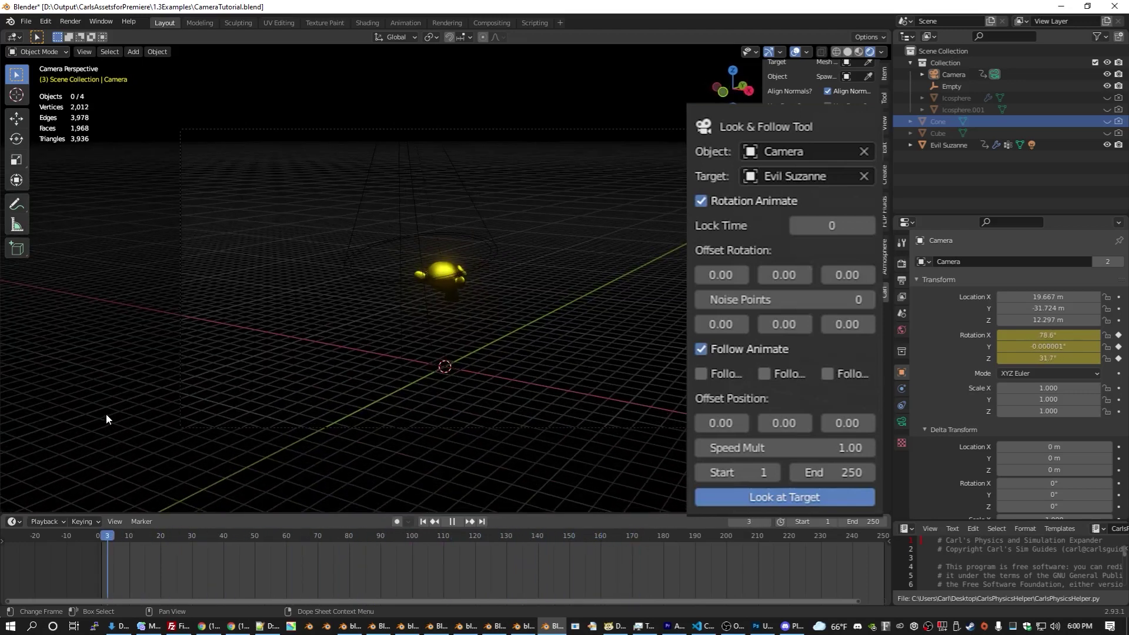
key(Escape)
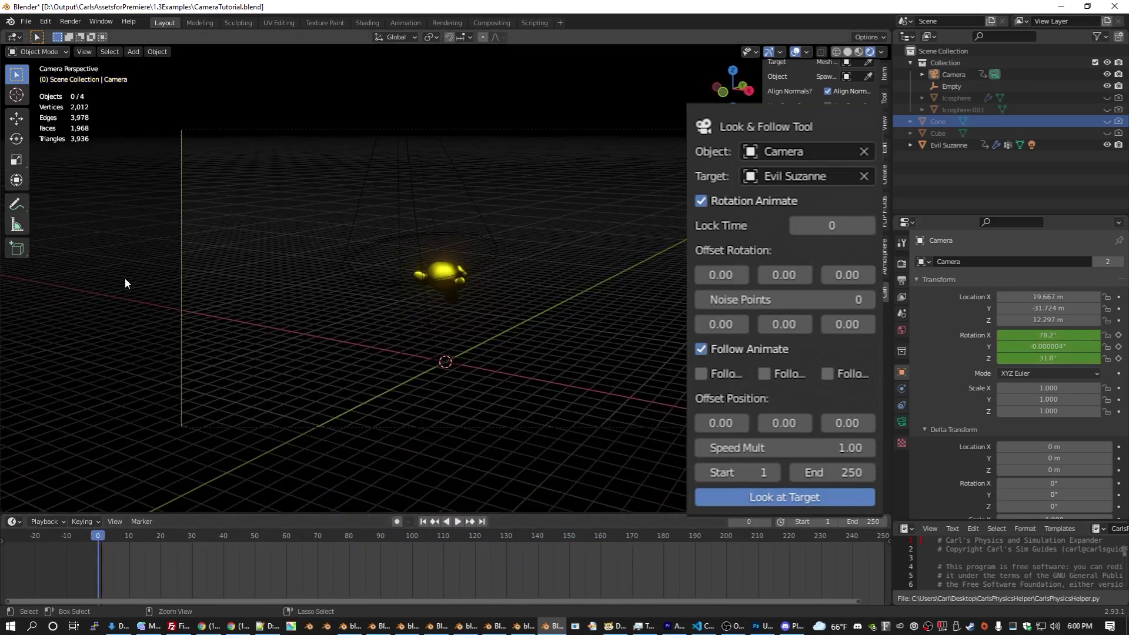
key(Up)
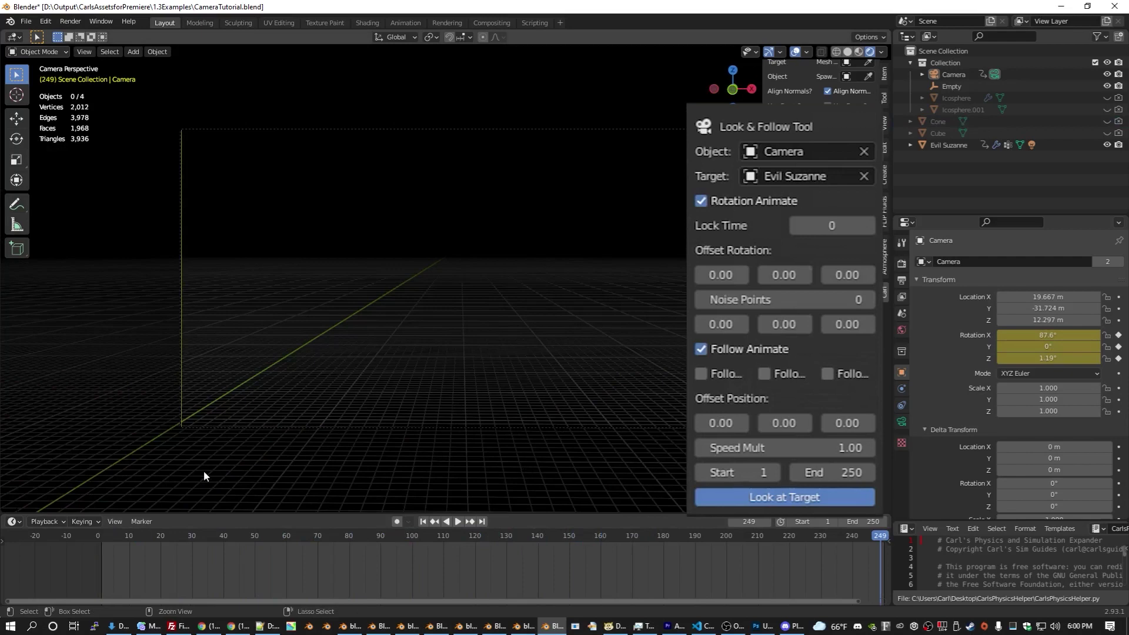
key(Down)
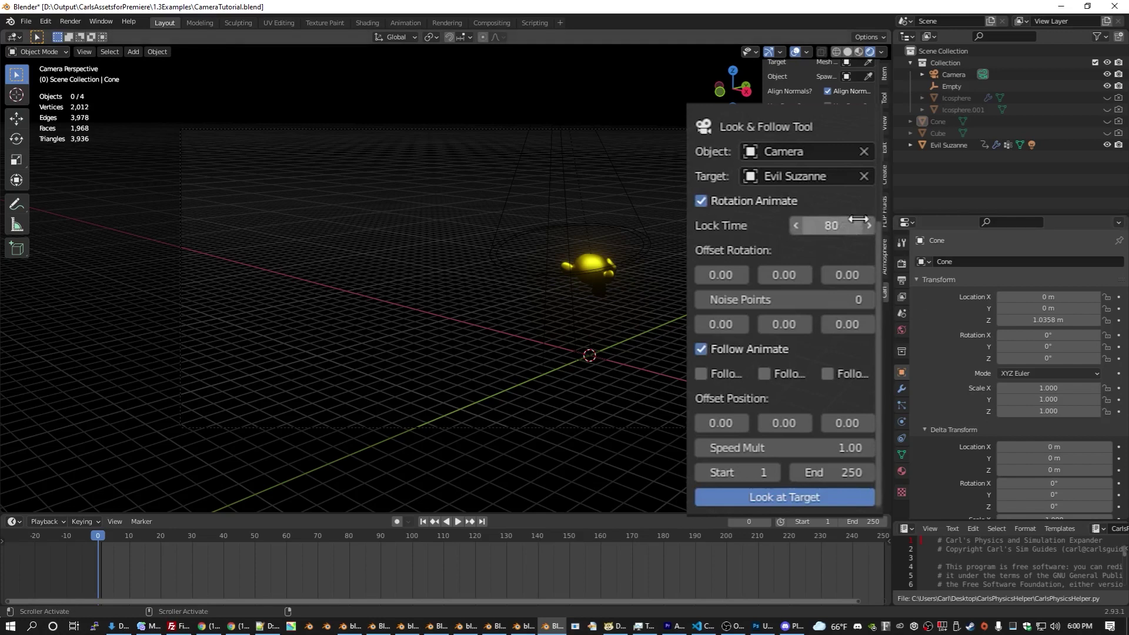
click(724, 490)
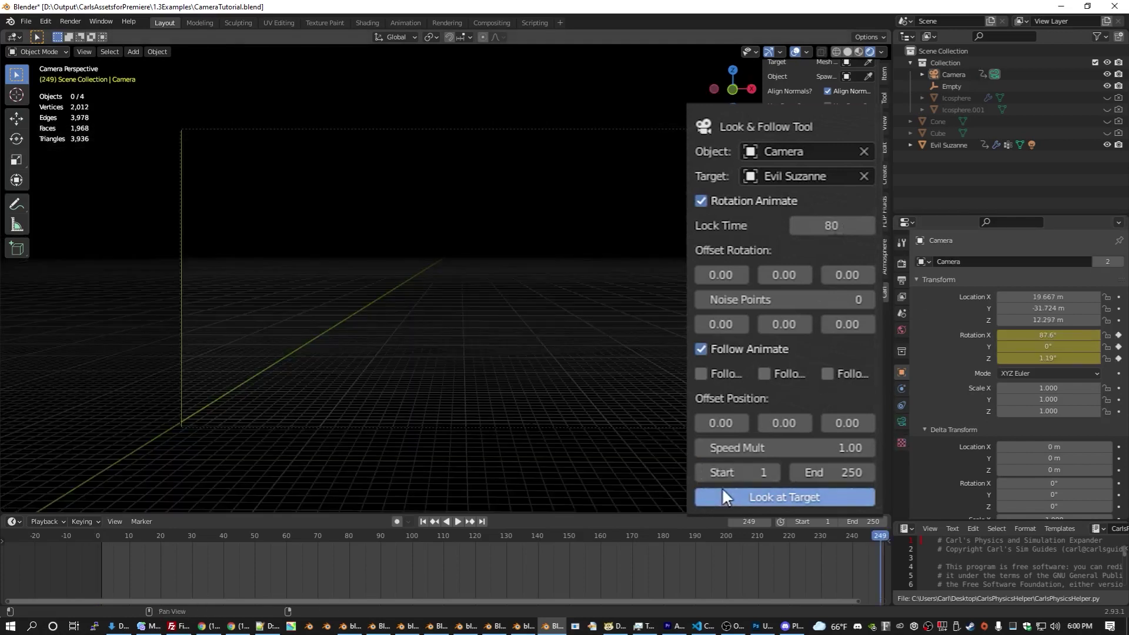
drag(94, 534, 97, 439)
key(Up)
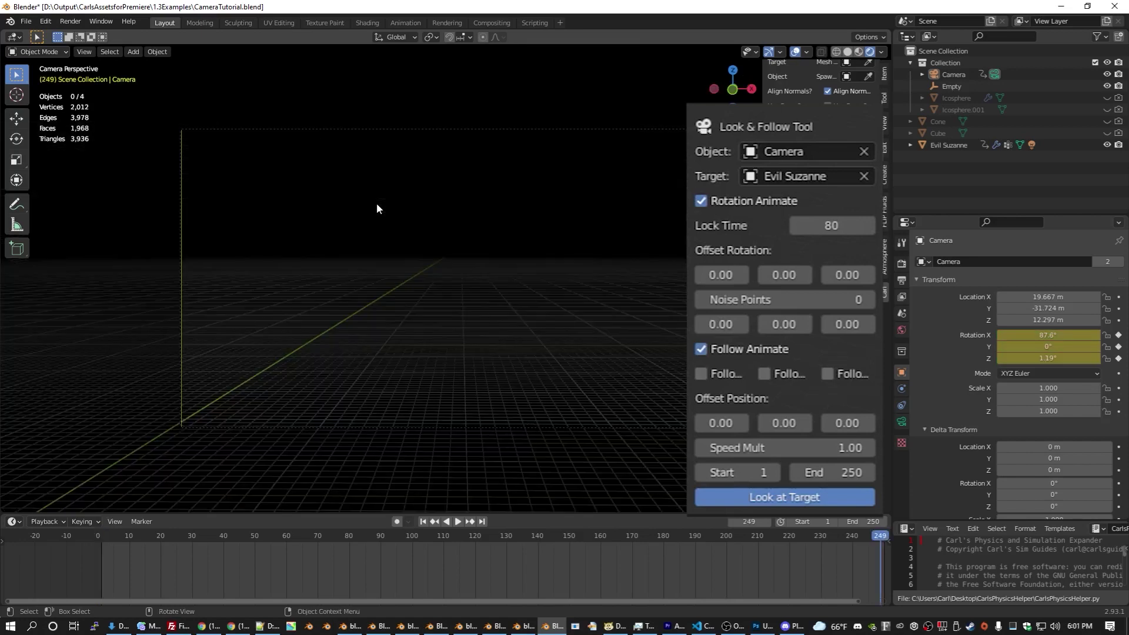
key(ctrl+z)
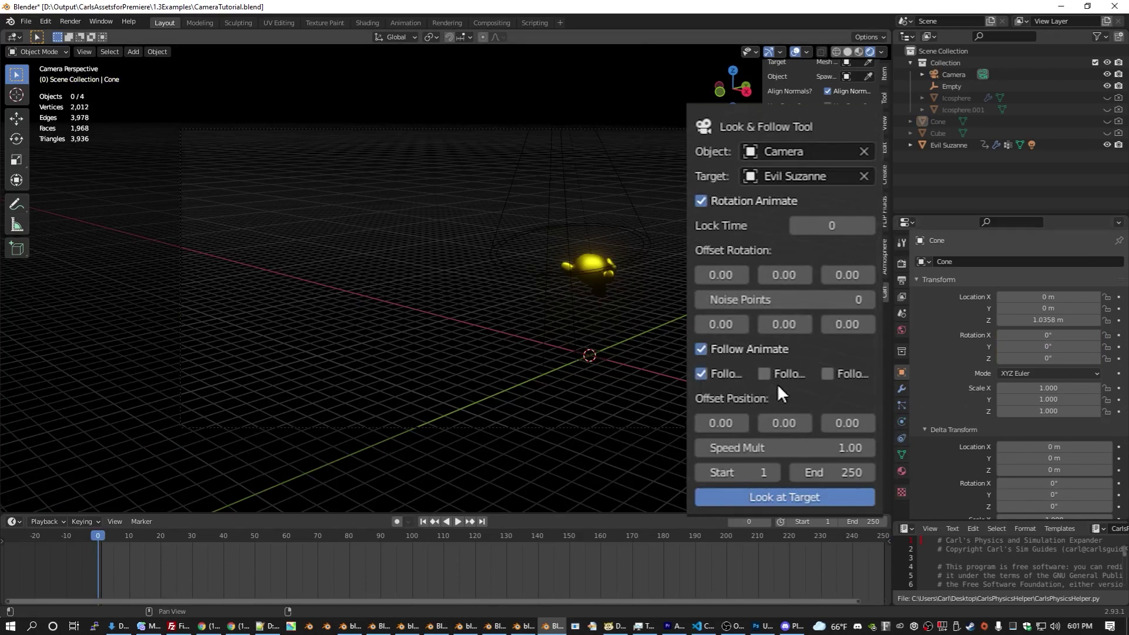
- Set the Follow checkboxes so the camera follows along Y only
click(795, 374)
click(842, 371)
click(847, 374)
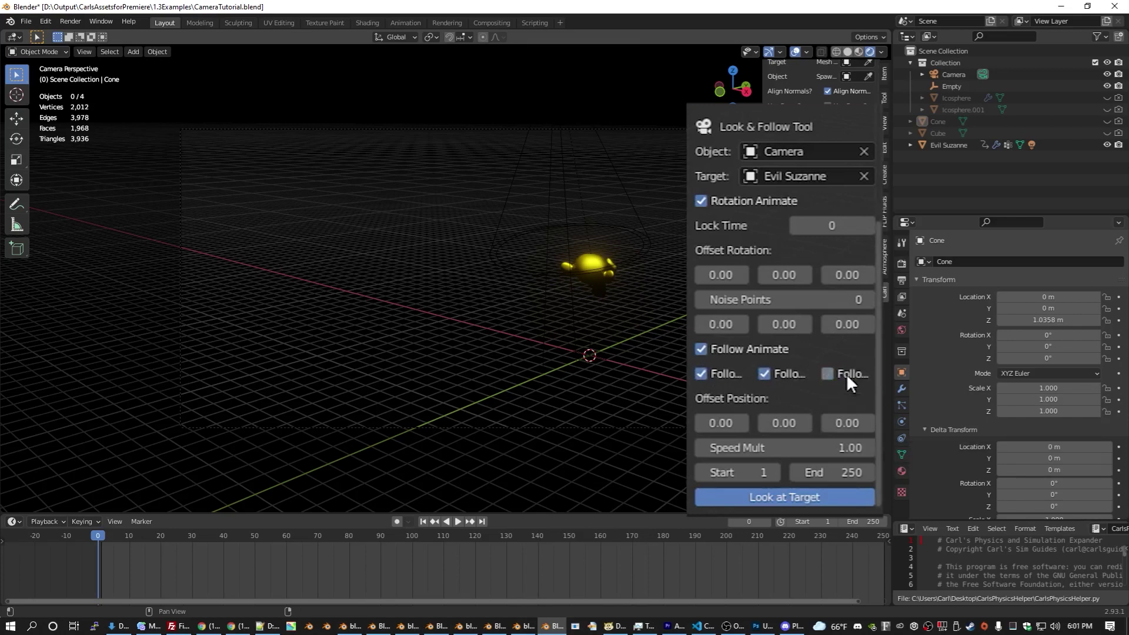
click(720, 378)
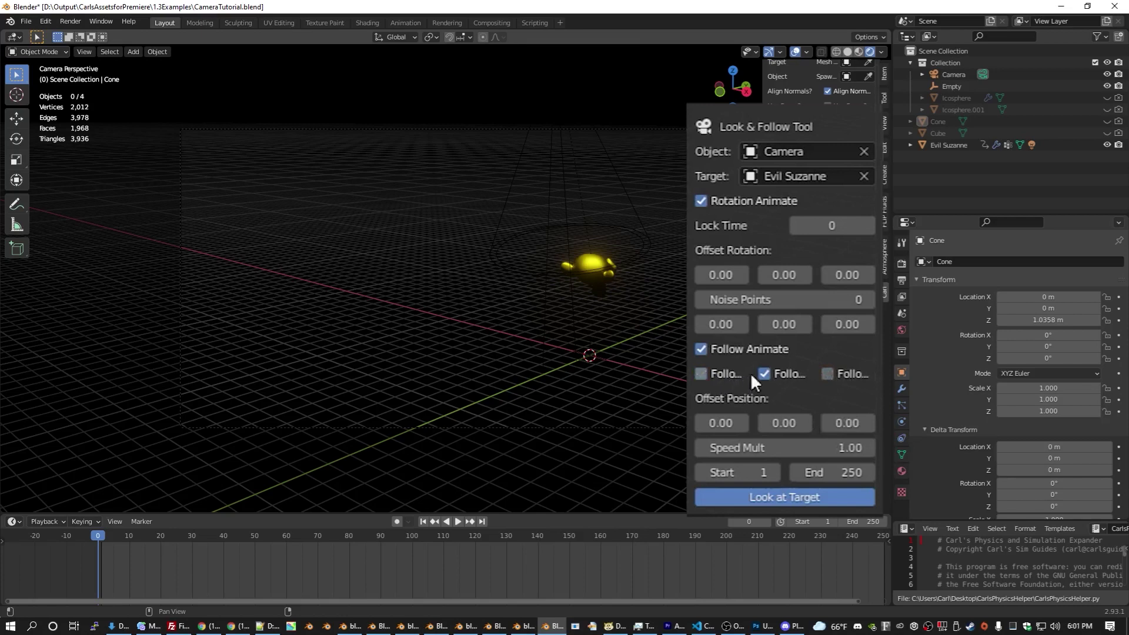
- Bake the Y-follow camera keys and review frames 13–35 and 80–113
click(728, 494)
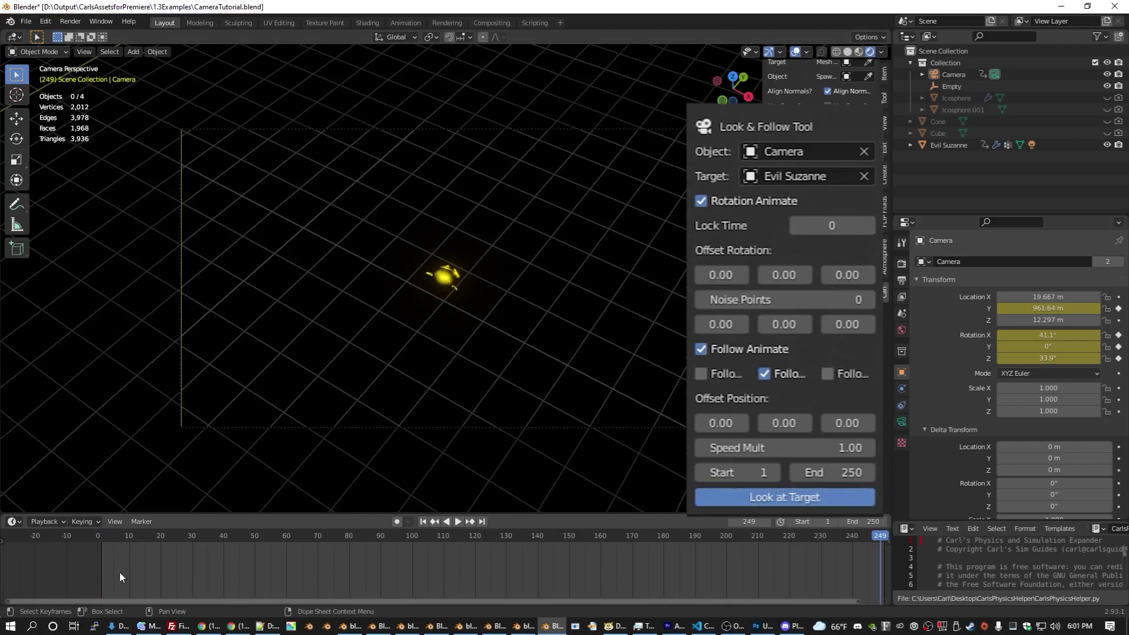
key(space)
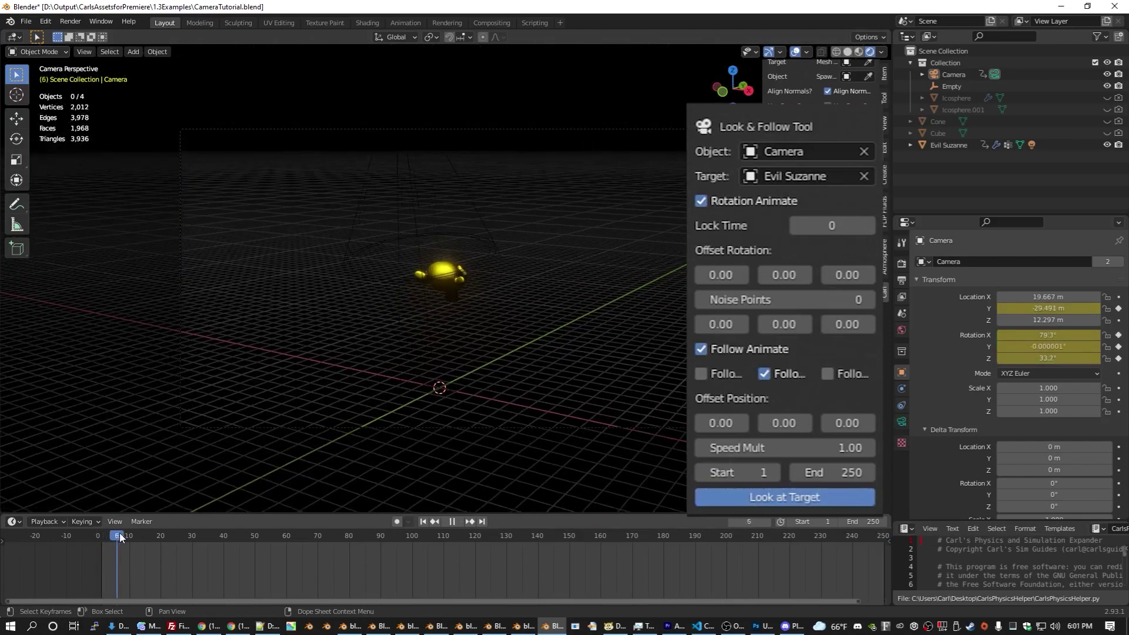
drag(139, 533, 269, 536)
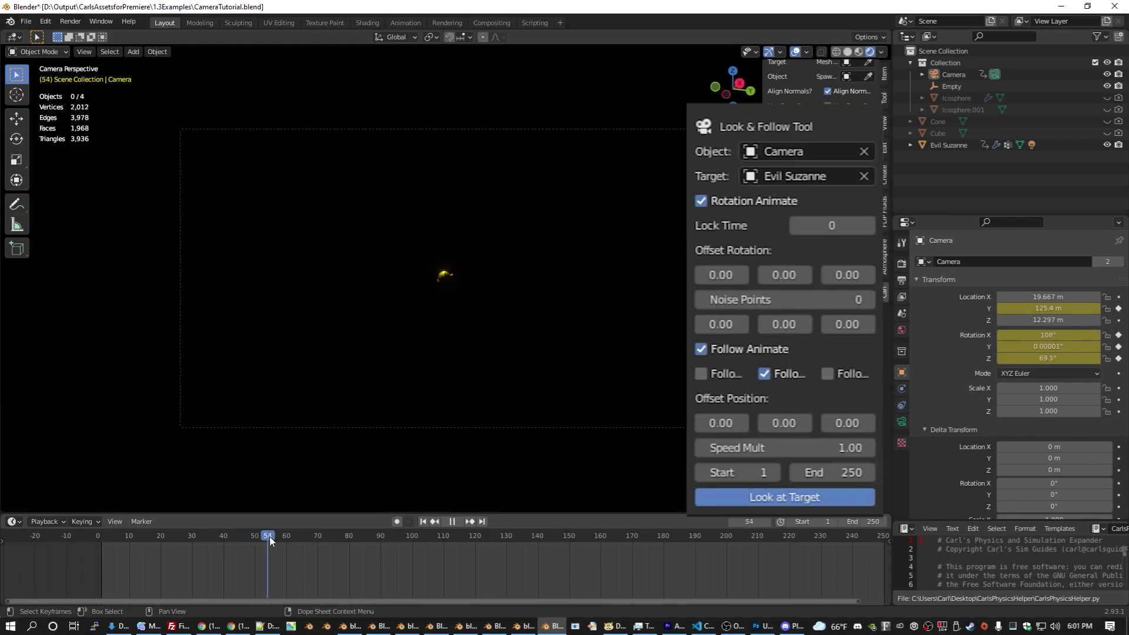
drag(350, 542, 89, 481)
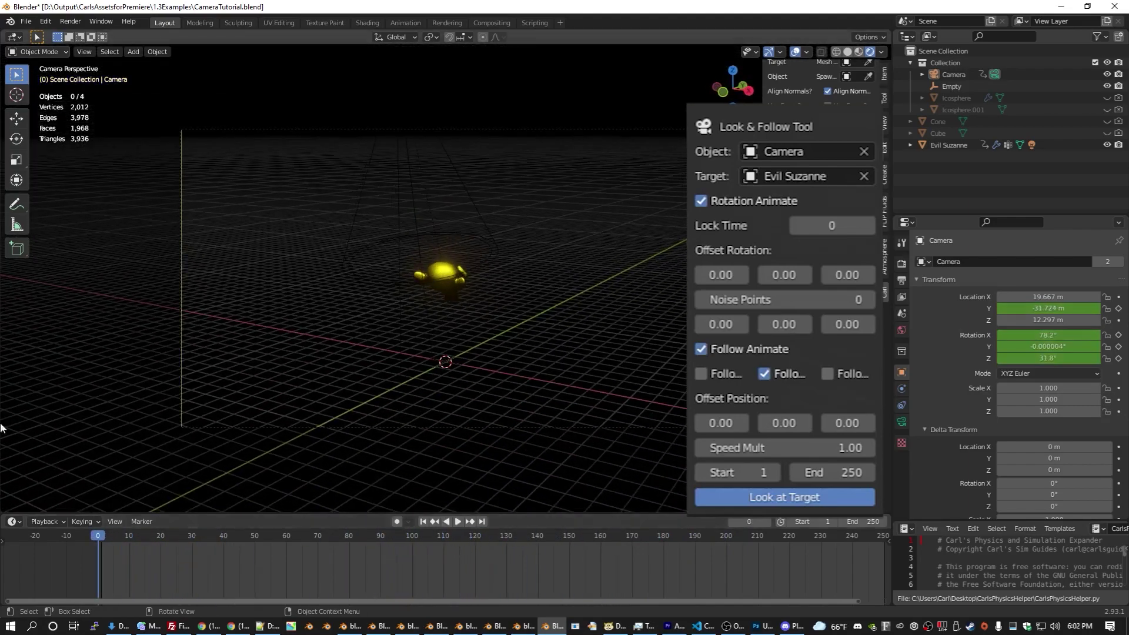
- Enable following on X, Y and Z, bake and review, then undo the bake
click(701, 373)
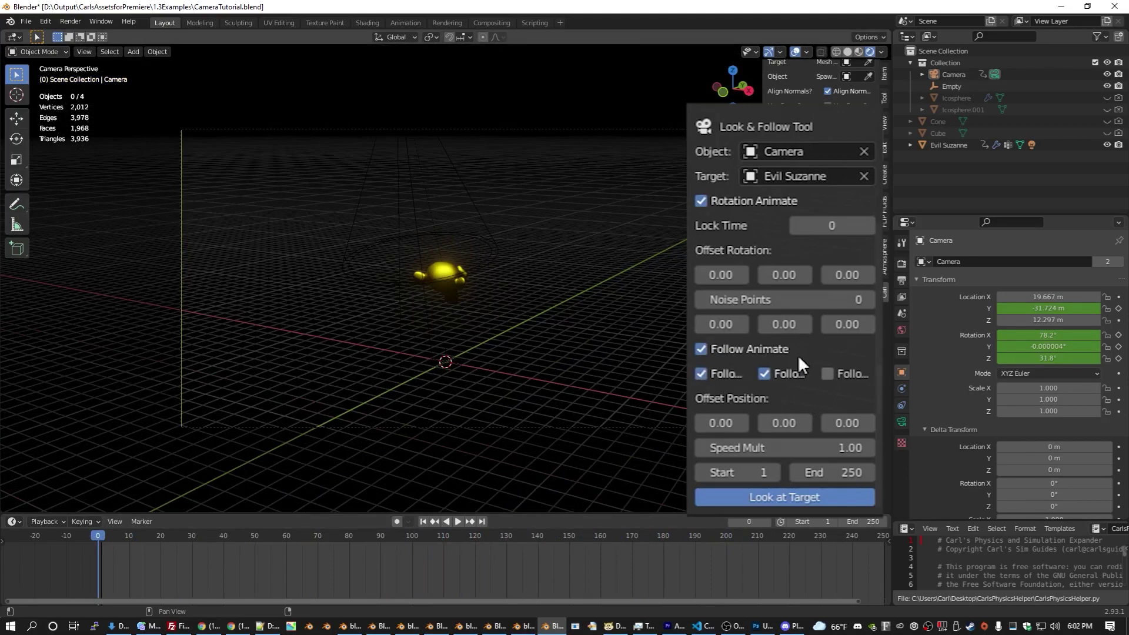
click(827, 373)
click(764, 497)
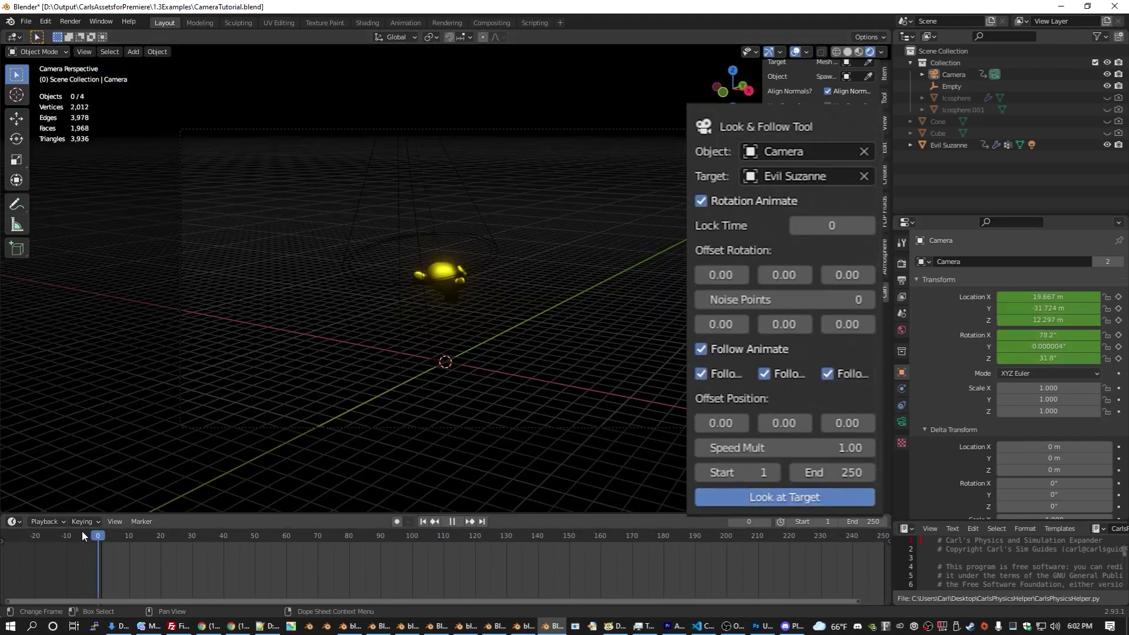
key(space)
drag(171, 533, 614, 521)
key(ctrl+z)
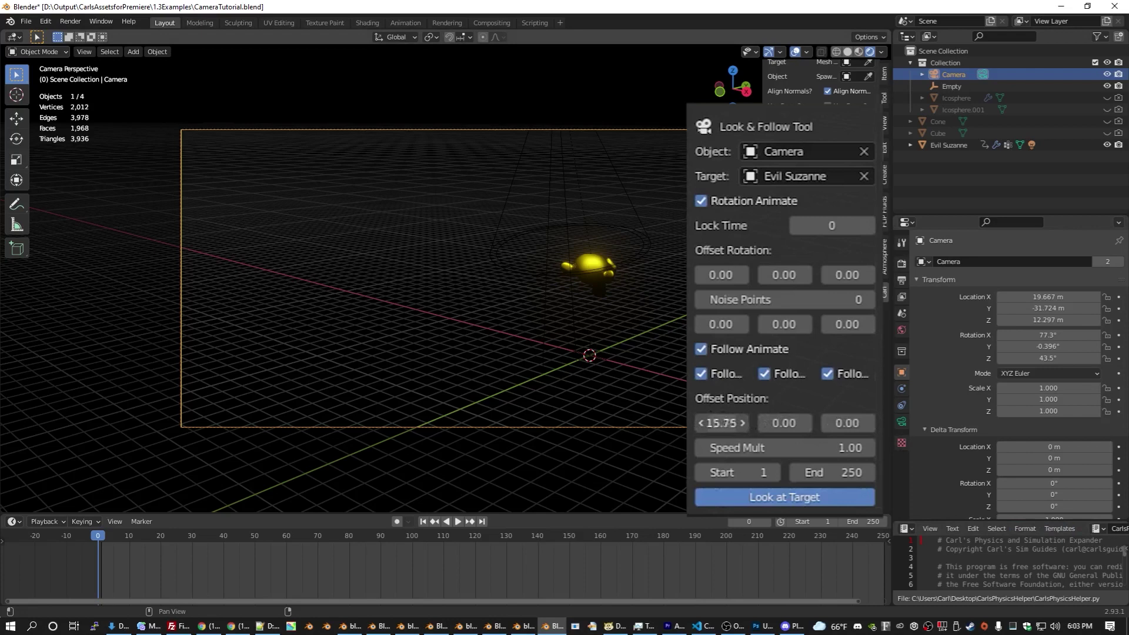
- Try an Offset Position X of 36.30, bake and review, then undo it
drag(722, 423, 758, 422)
click(783, 494)
click(104, 533)
key(space)
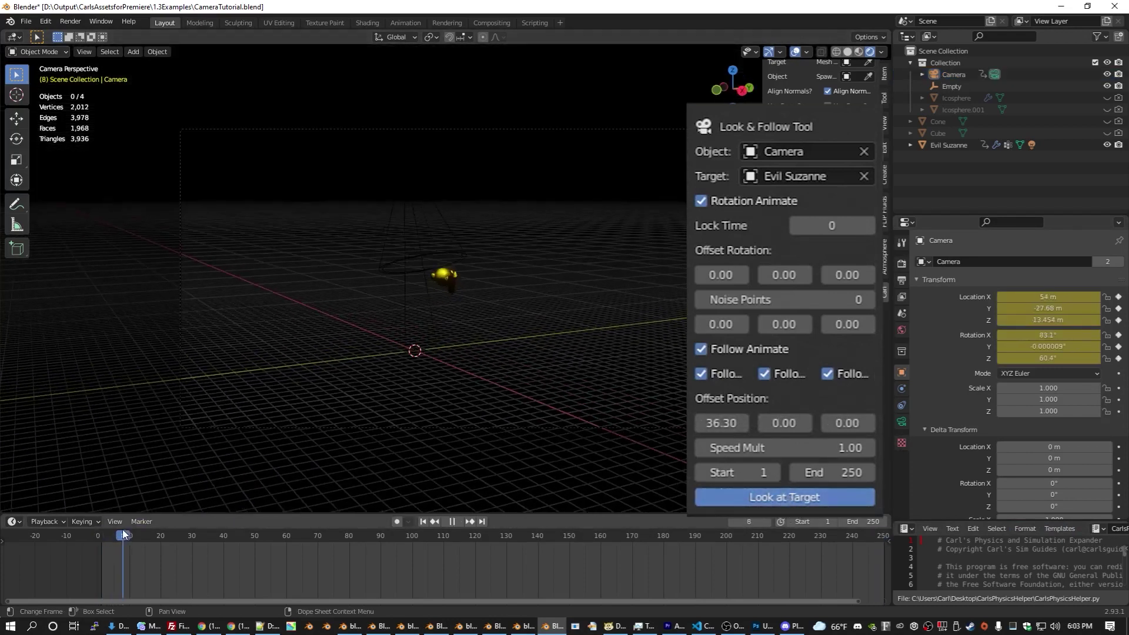
drag(166, 532, 231, 532)
click(102, 544)
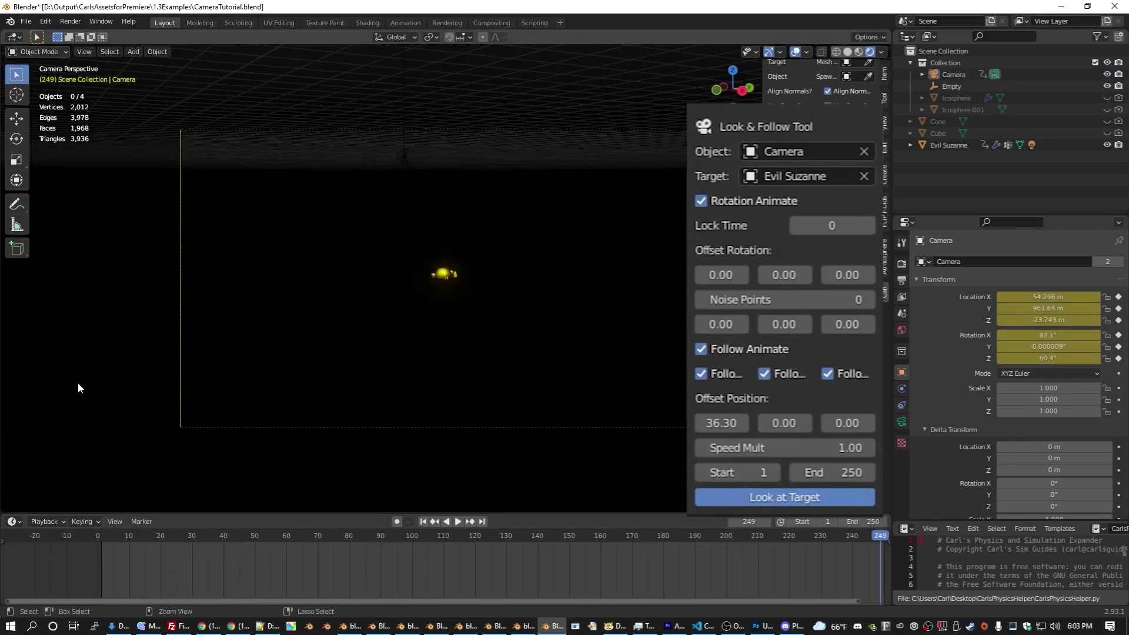
key(ctrl+z)
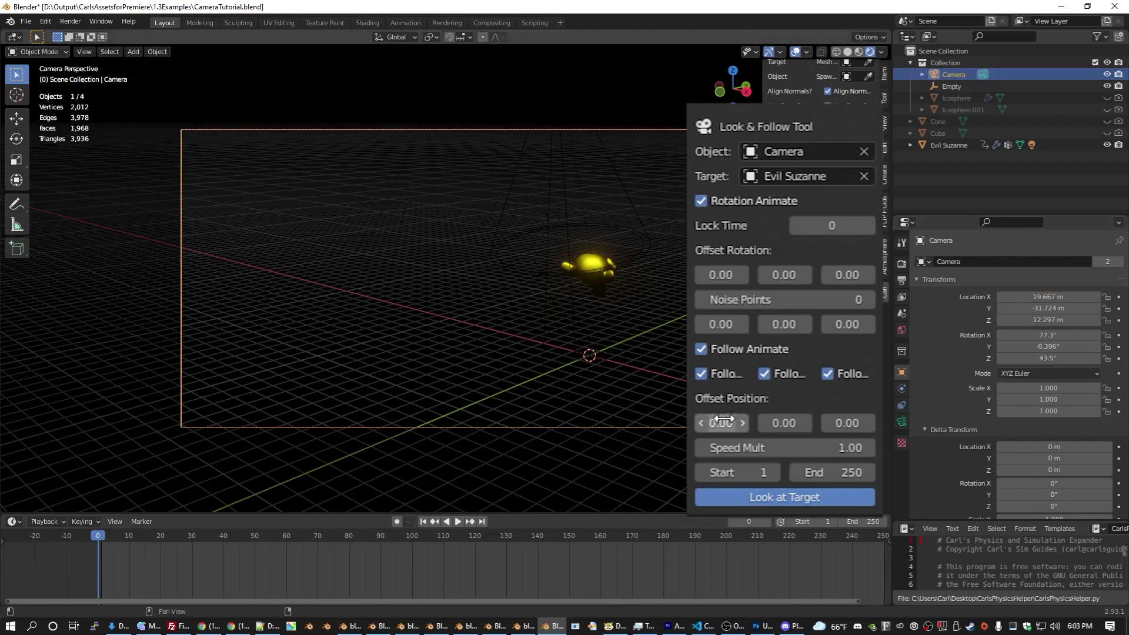
- Keyframe the X offset at frame 0 and bake camera keys with the animated offset
key(i)
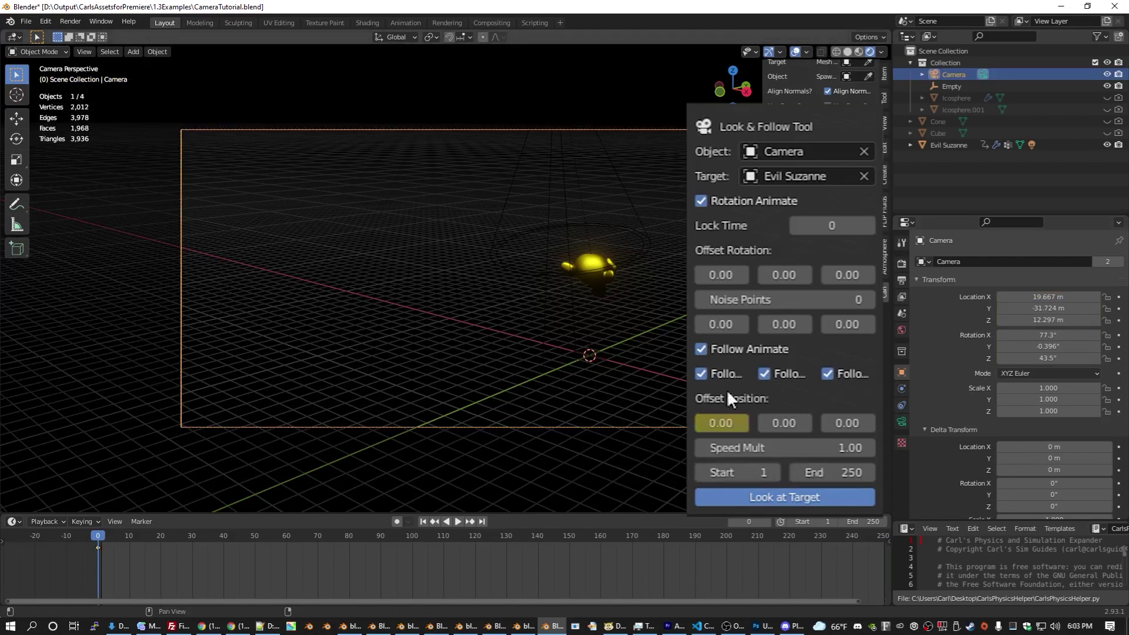
click(315, 535)
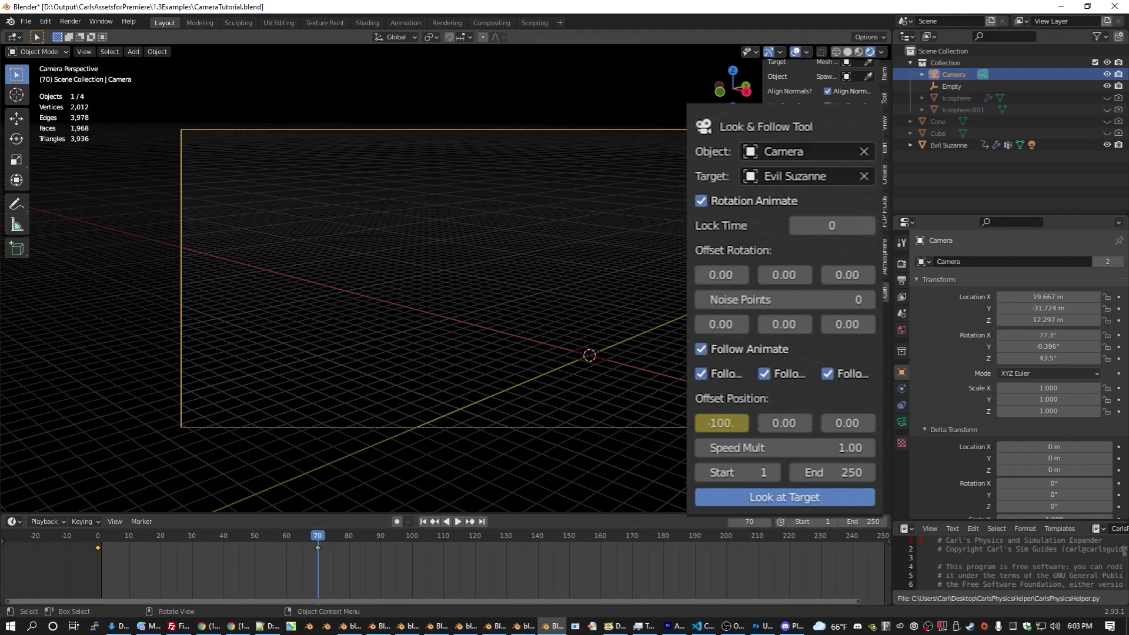
click(97, 536)
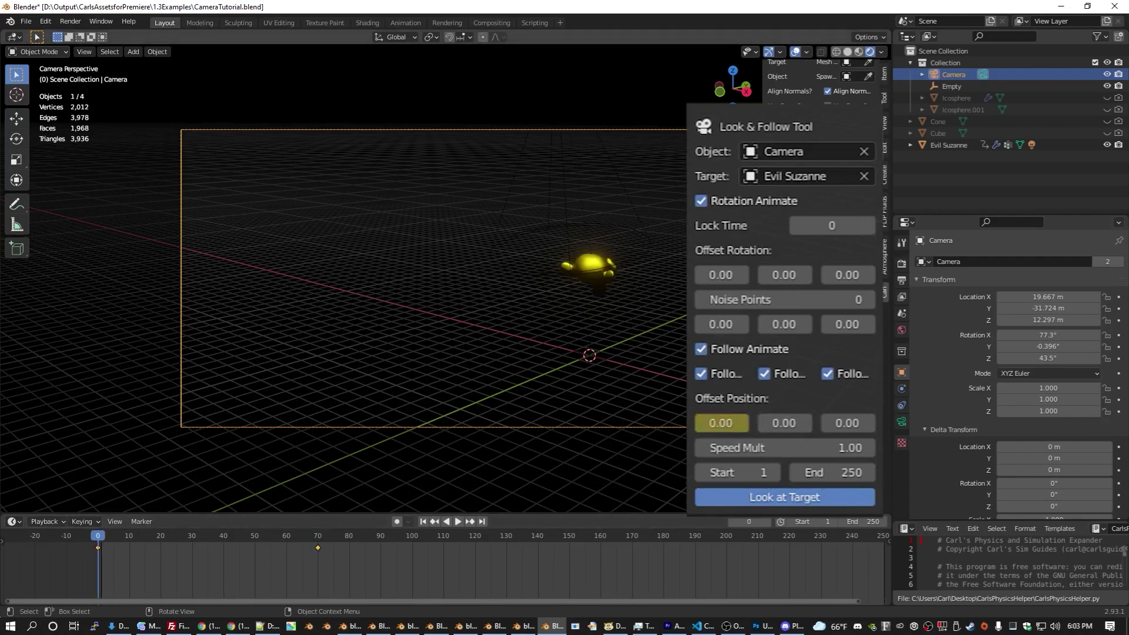
click(758, 495)
drag(87, 535, 528, 537)
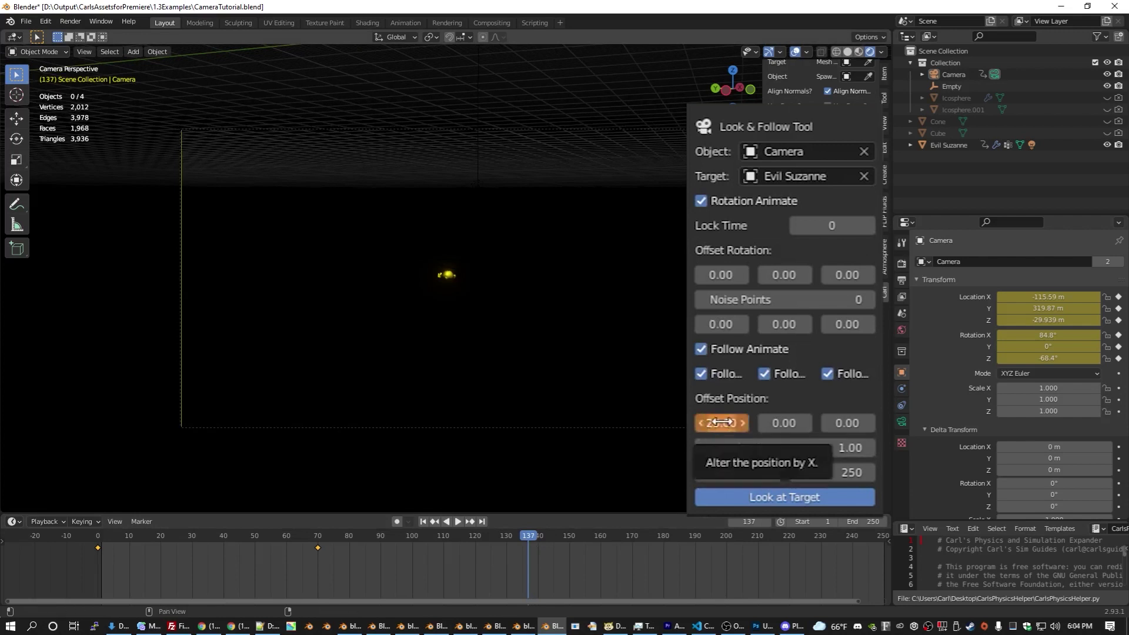
- Keyframe Offset X 25 at frame 137 and Offset Z 100 at frame 190
key(i)
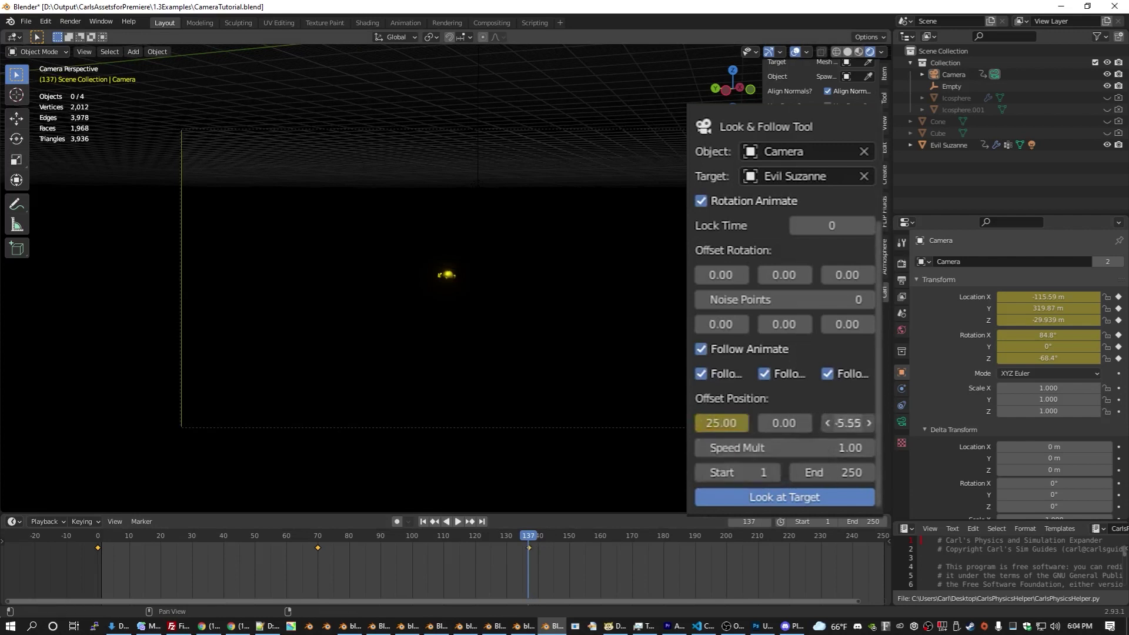
key(i)
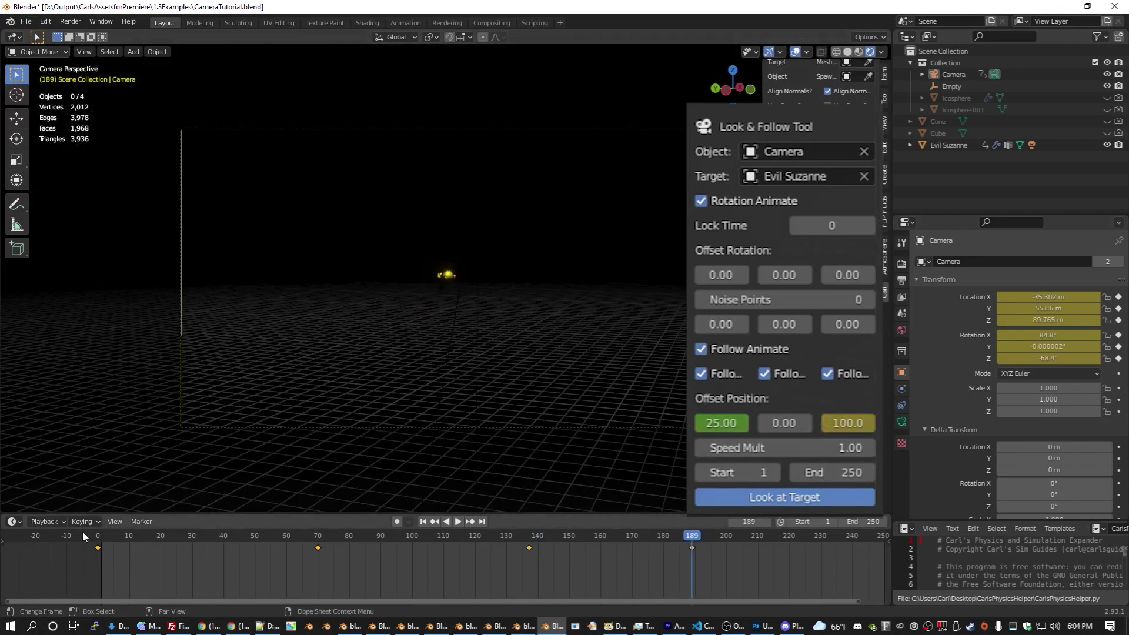
key(shift+Left)
- Clear the camera's Location and Rotation keyframes and re-bake the follow-and-look animation
right_click(1043, 320)
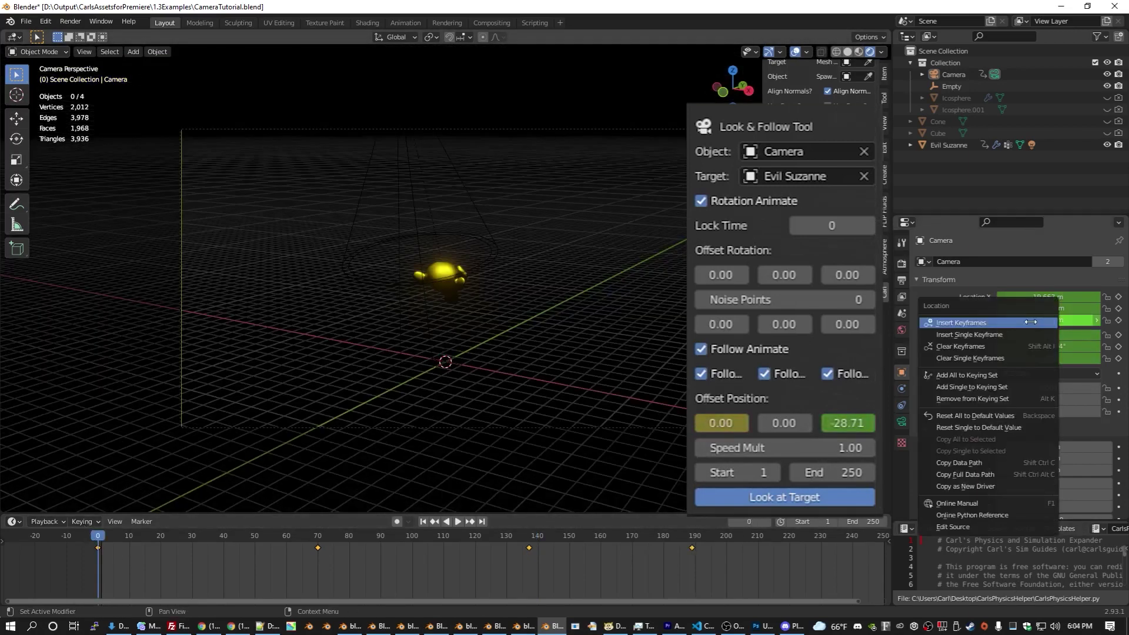
click(1038, 346)
right_click(1039, 358)
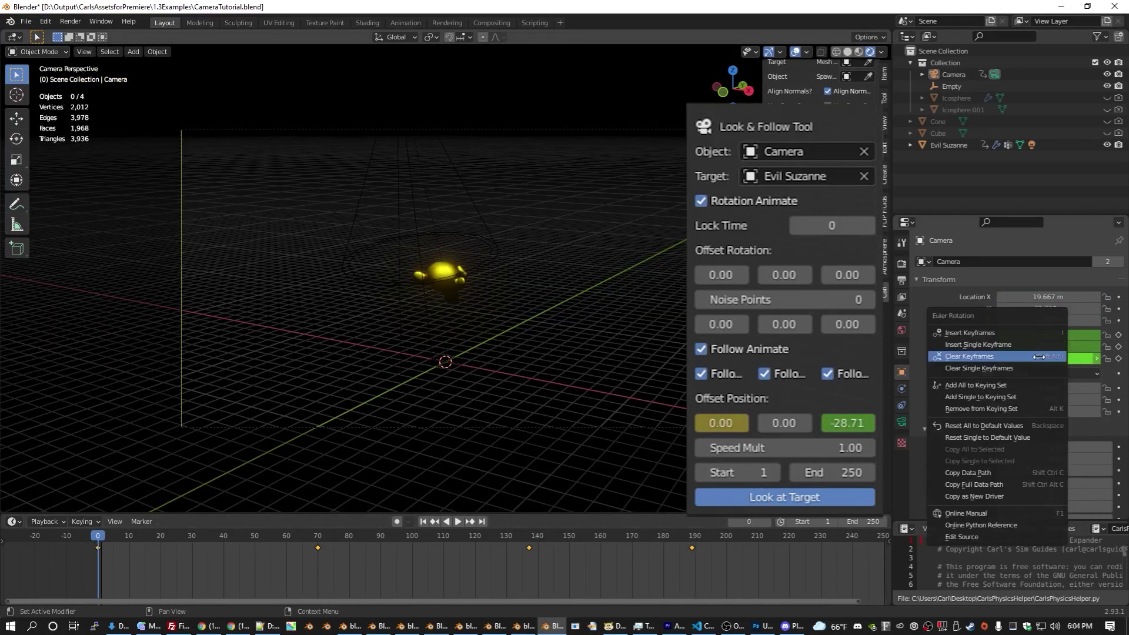
click(1039, 357)
click(754, 493)
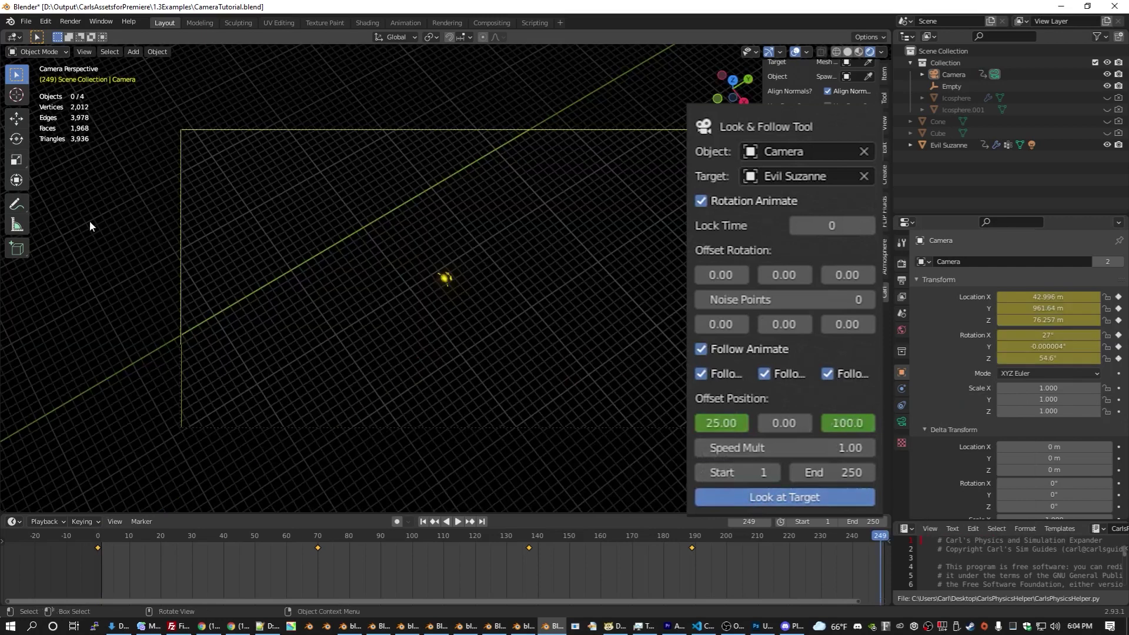
- Play the baked animation and step through the keyframes at frames 70 and 137
key(space)
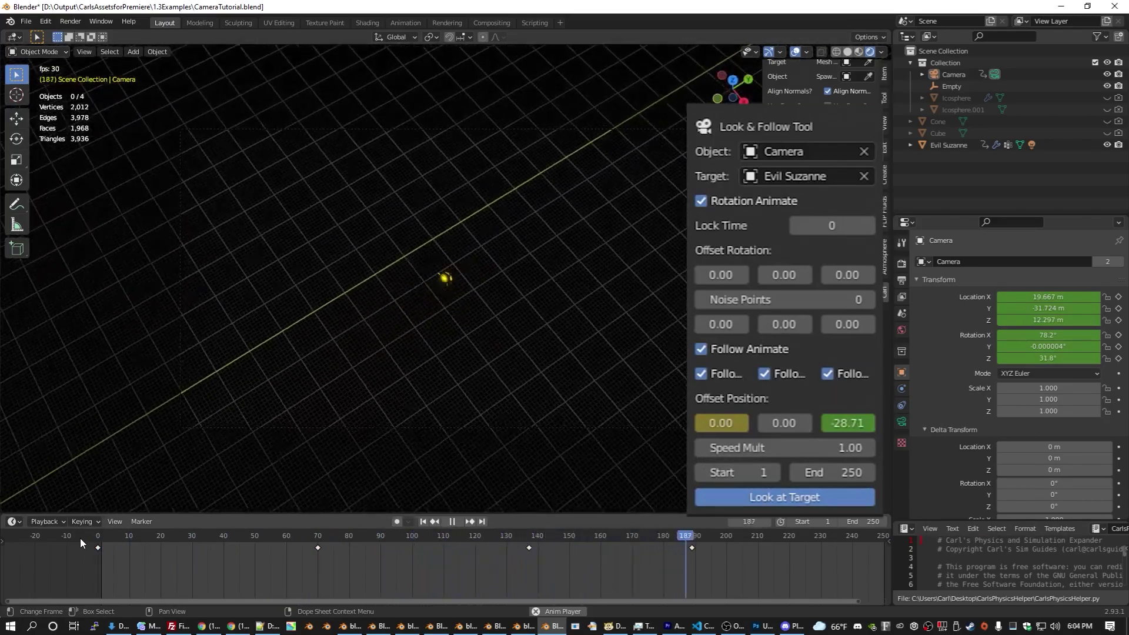
key(space)
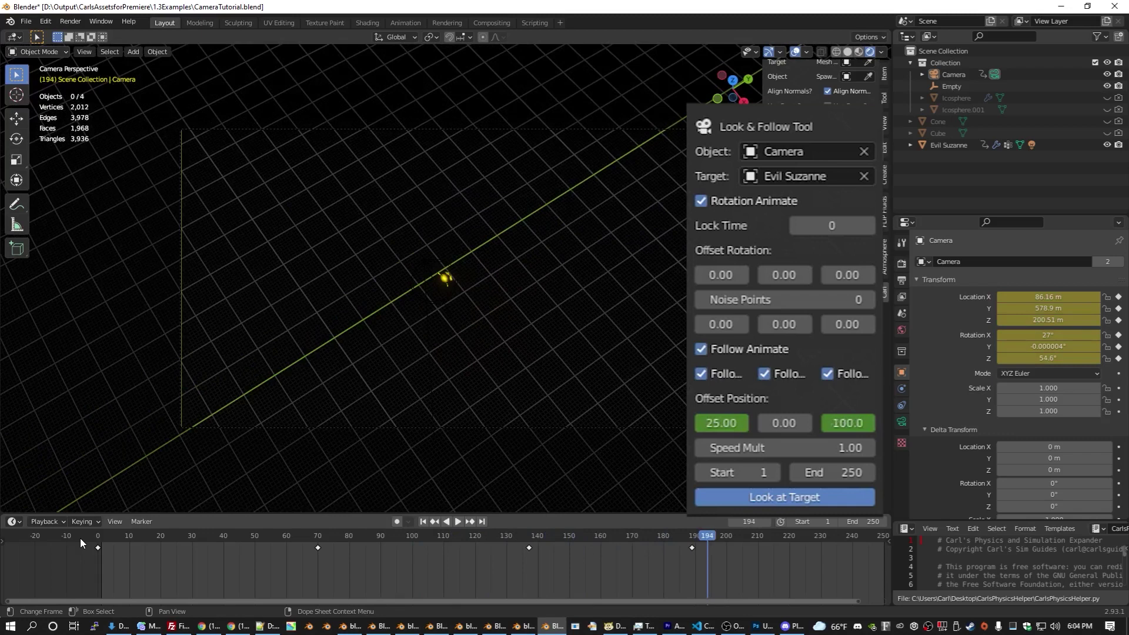
key(shift+Left)
key(Up)
key(Up)
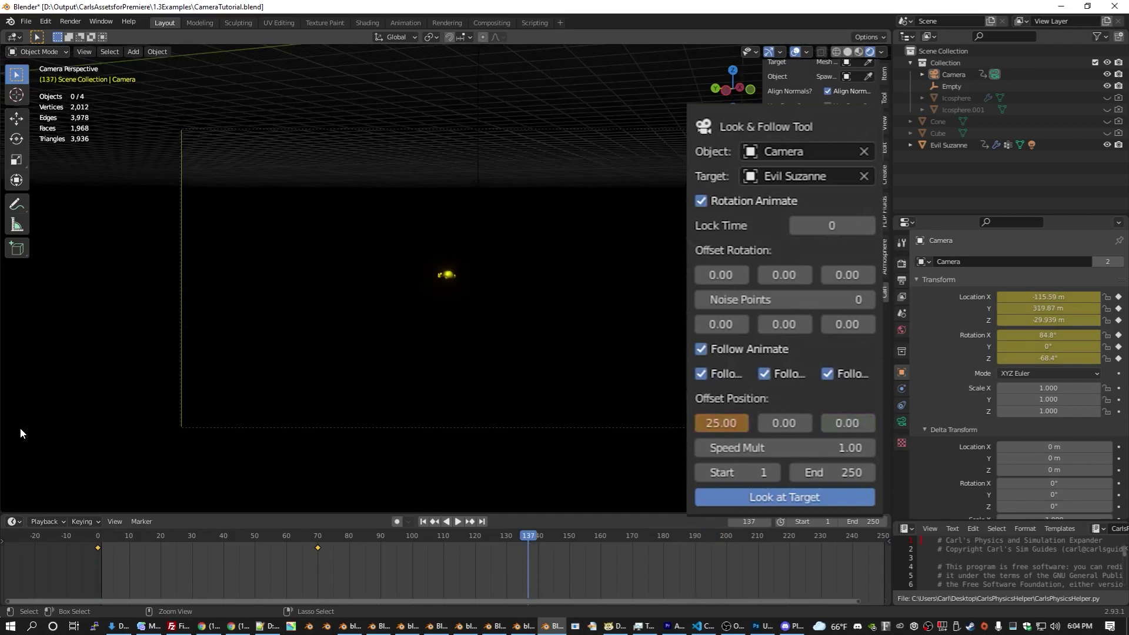
key(Down)
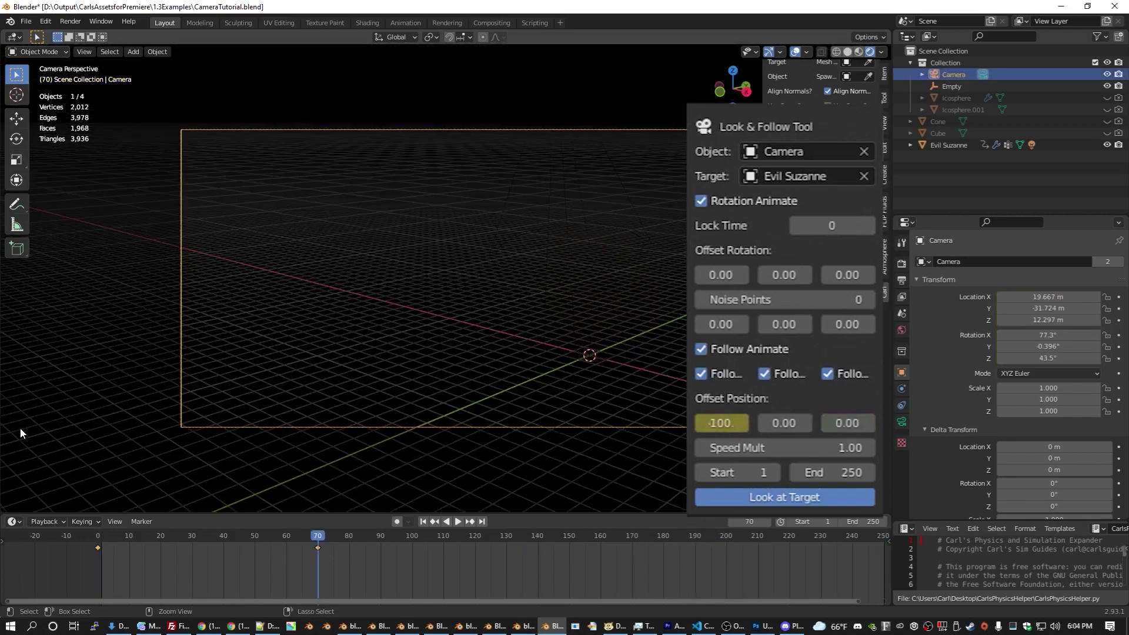
key(shift+Left)
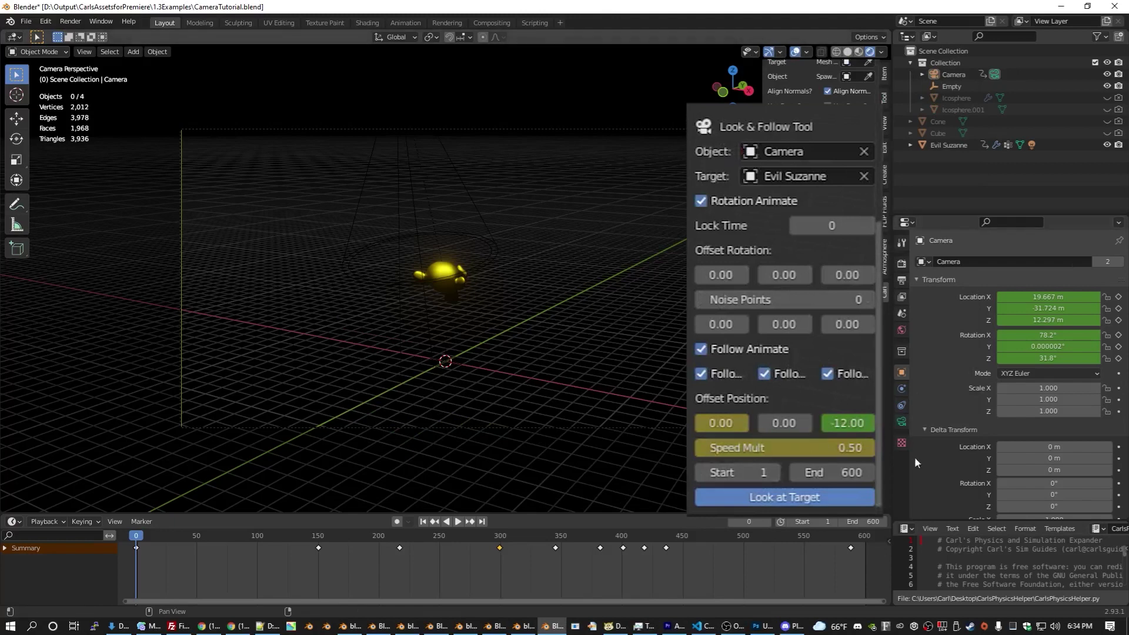
- Clear the old camera keys and re-bake over 600 frames with Offset Z -12 and Speed Mult 0.50
key(ctrl+z)
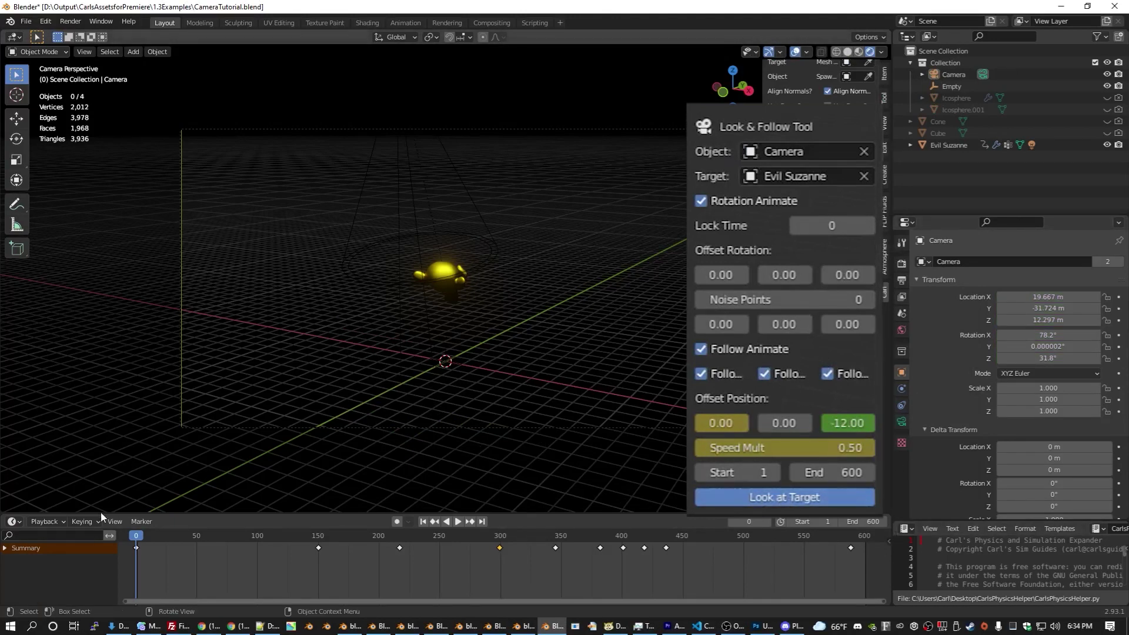
drag(135, 531, 221, 542)
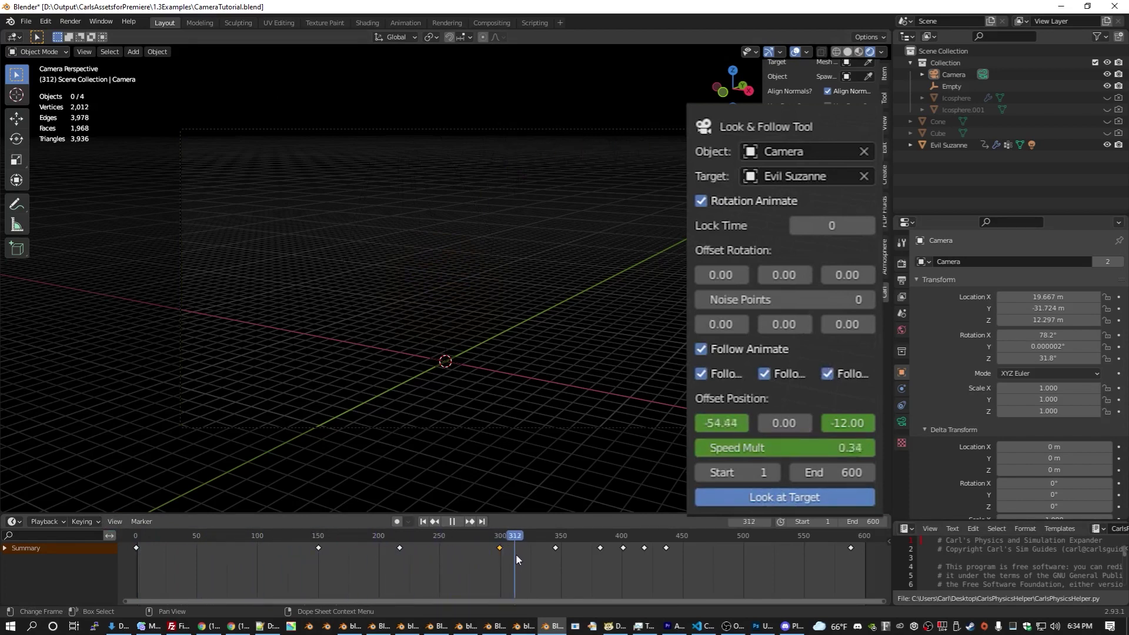
key(Escape)
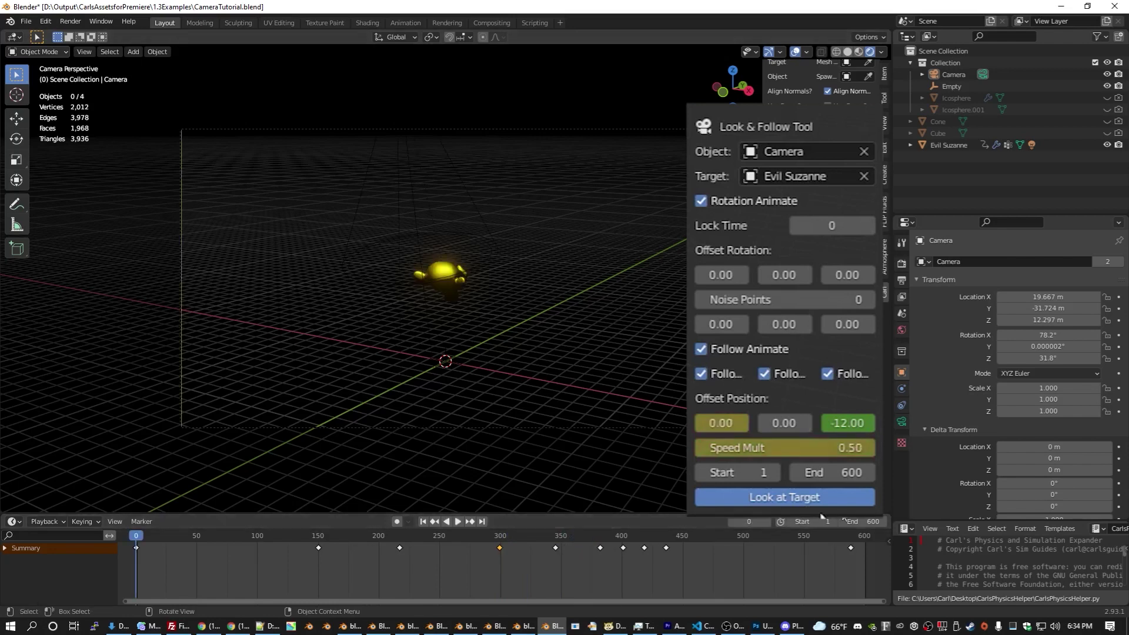
click(771, 498)
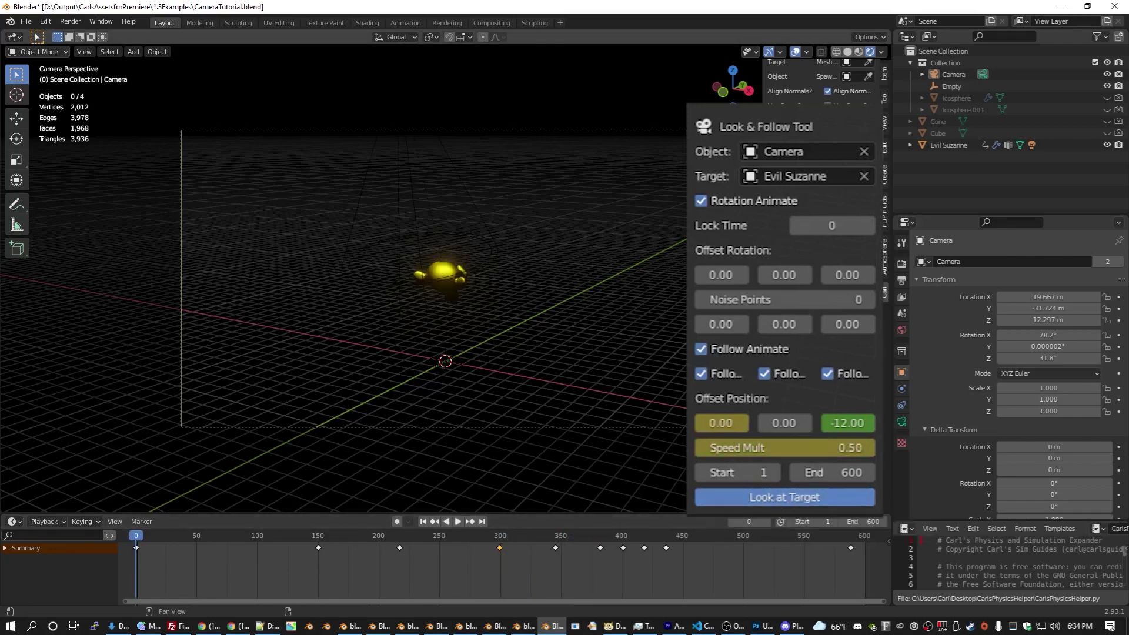
click(129, 530)
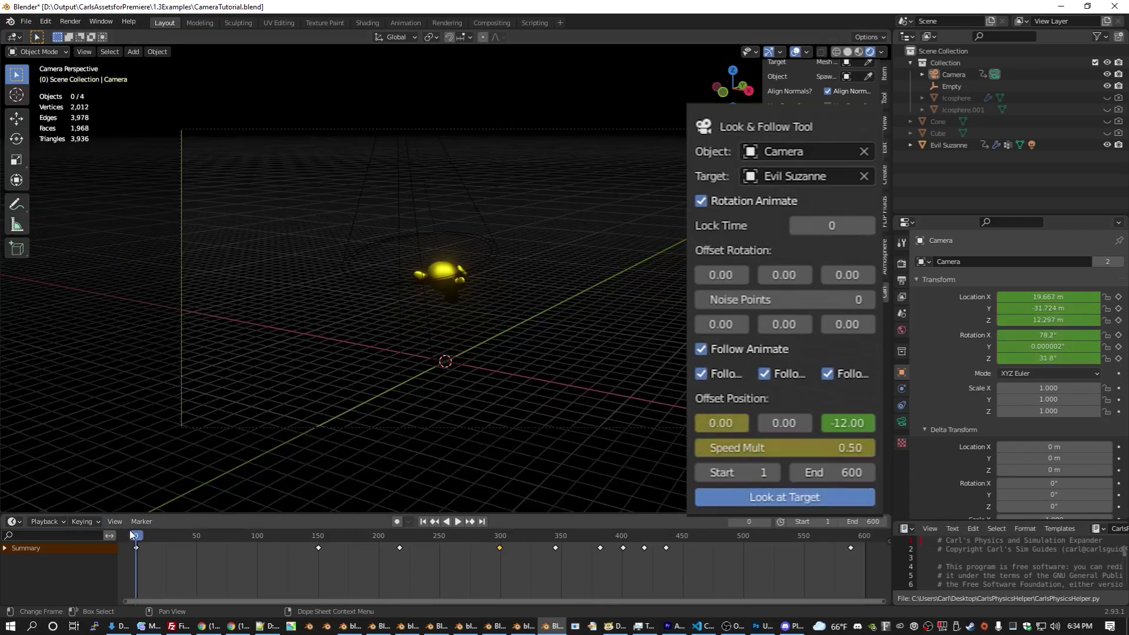
key(space)
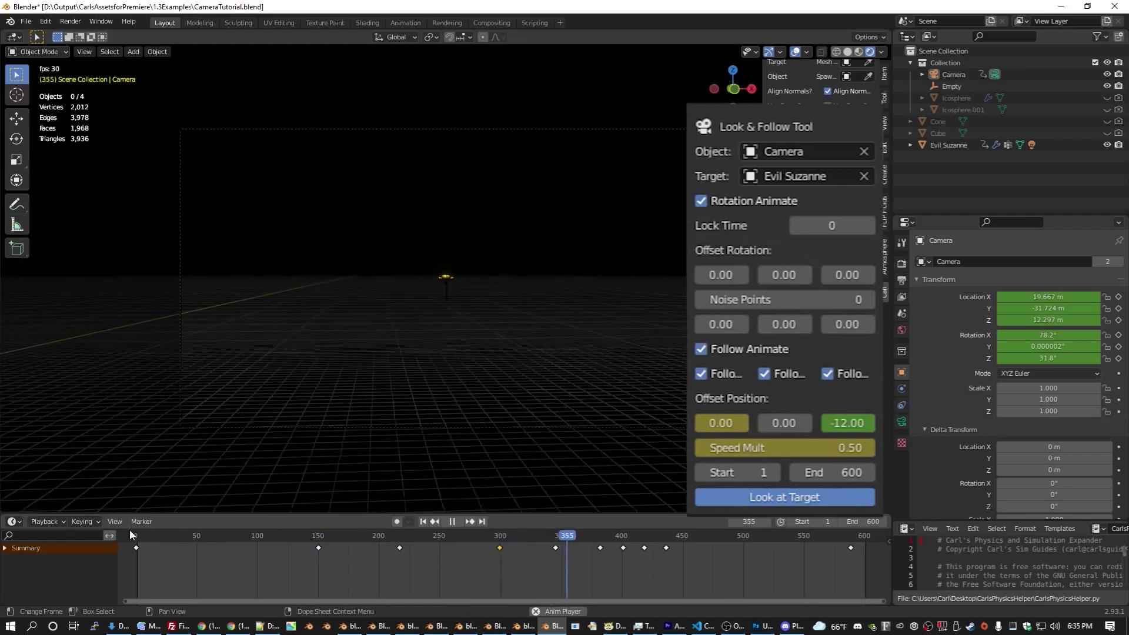
drag(535, 536, 504, 536)
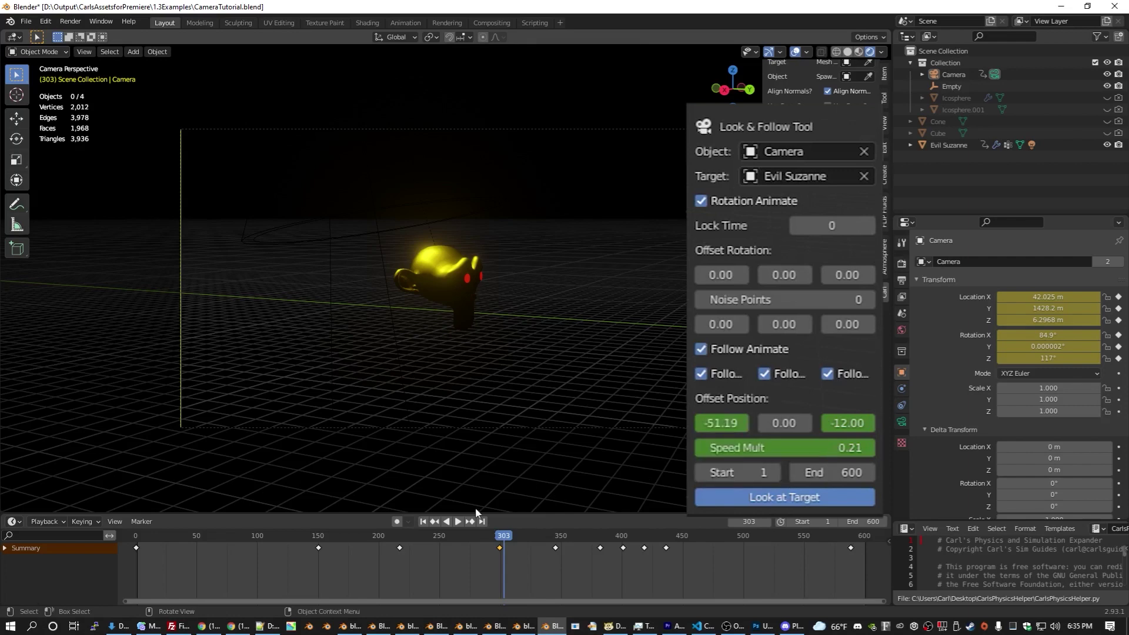
- Jump to the keyframe at frame 299 and play the animation
key(Down)
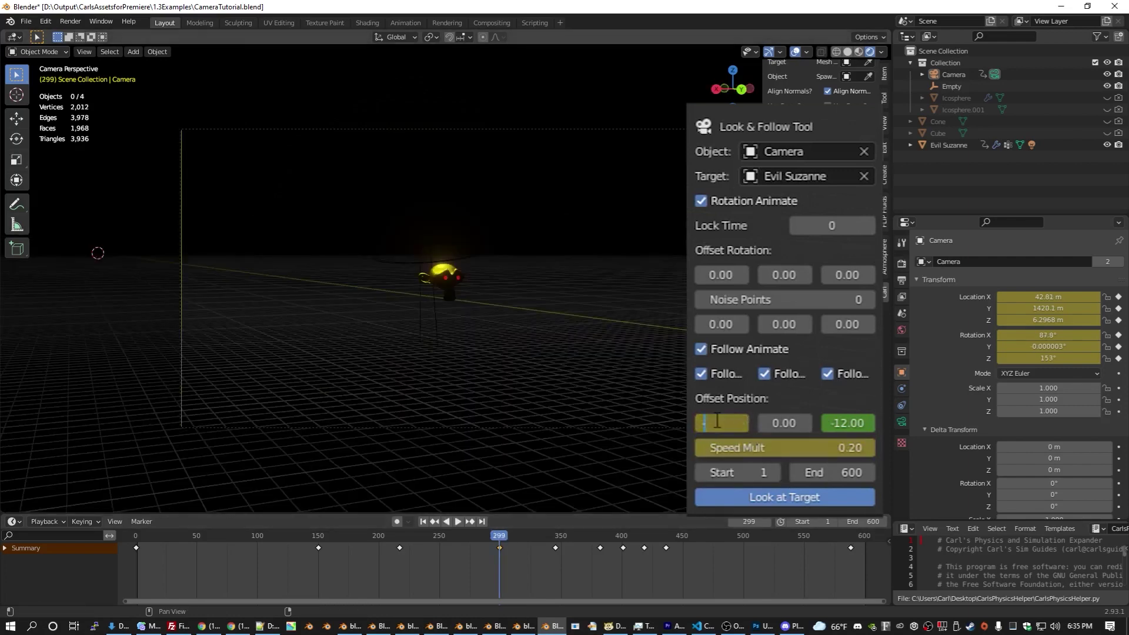
key(Escape)
key(space)
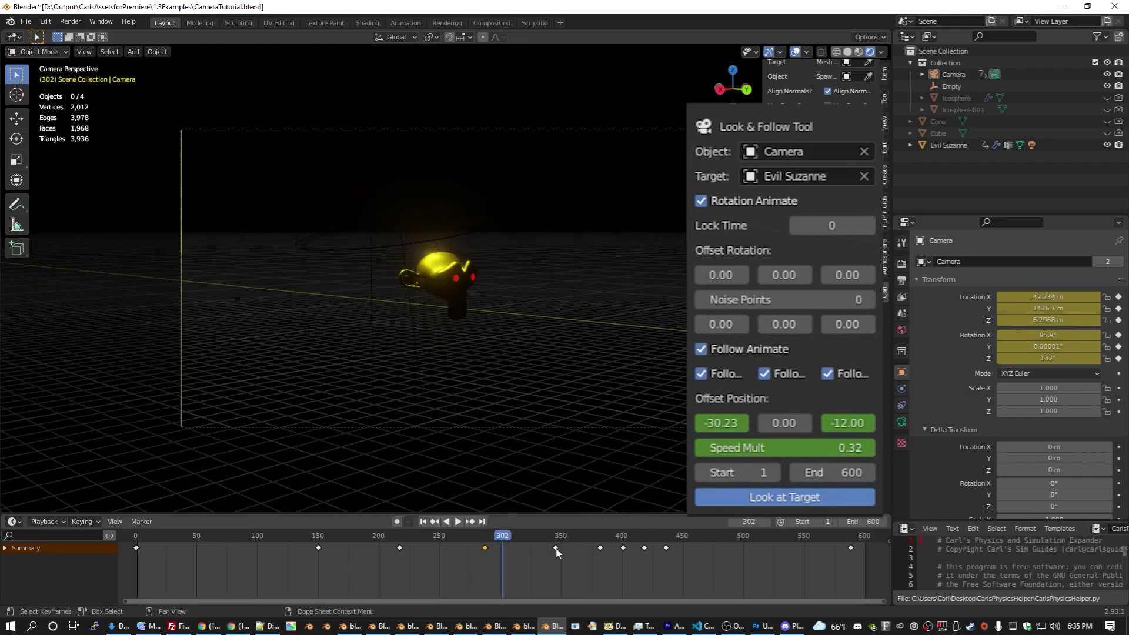
- Move the frame-418 offset keyframe to about frame 328 and scrub back to check
click(644, 548)
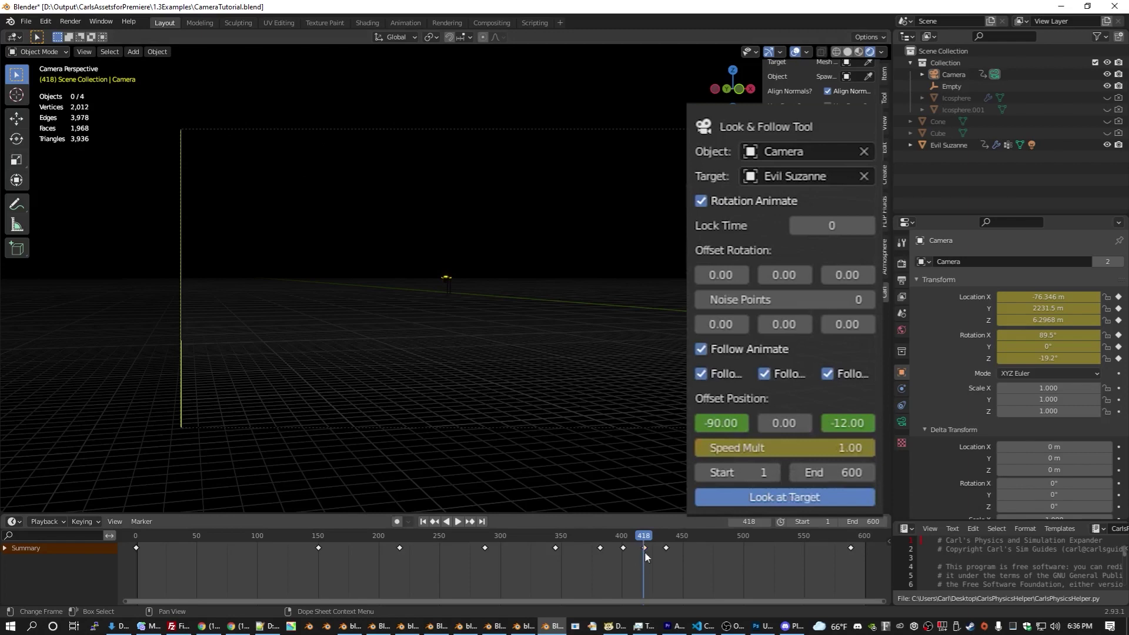
drag(645, 550, 618, 547)
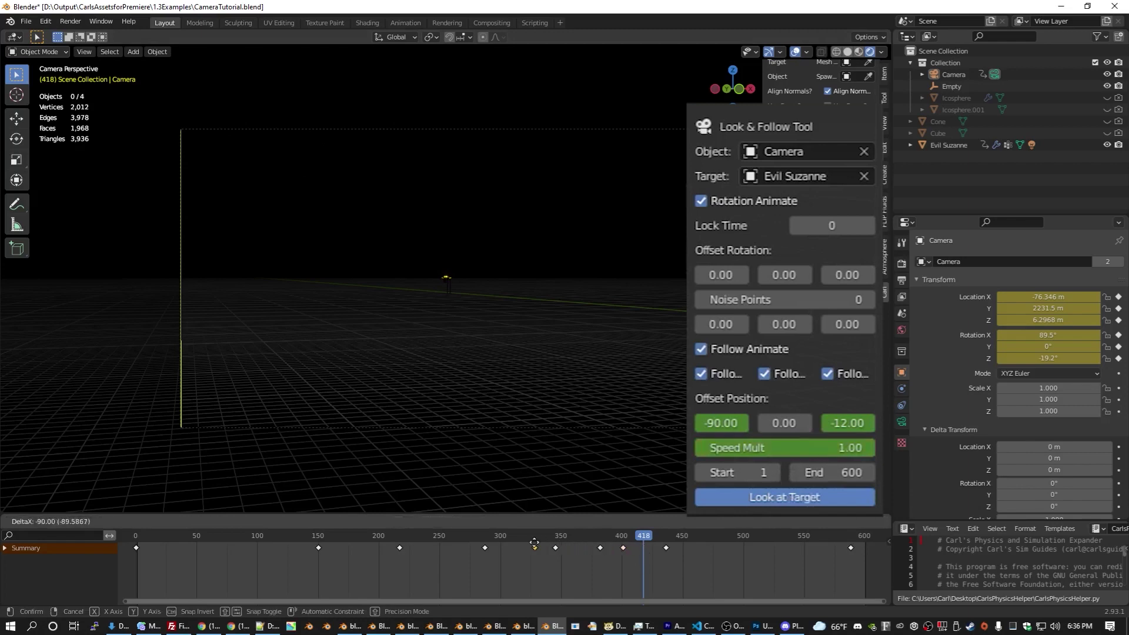
drag(534, 542, 534, 542)
click(486, 538)
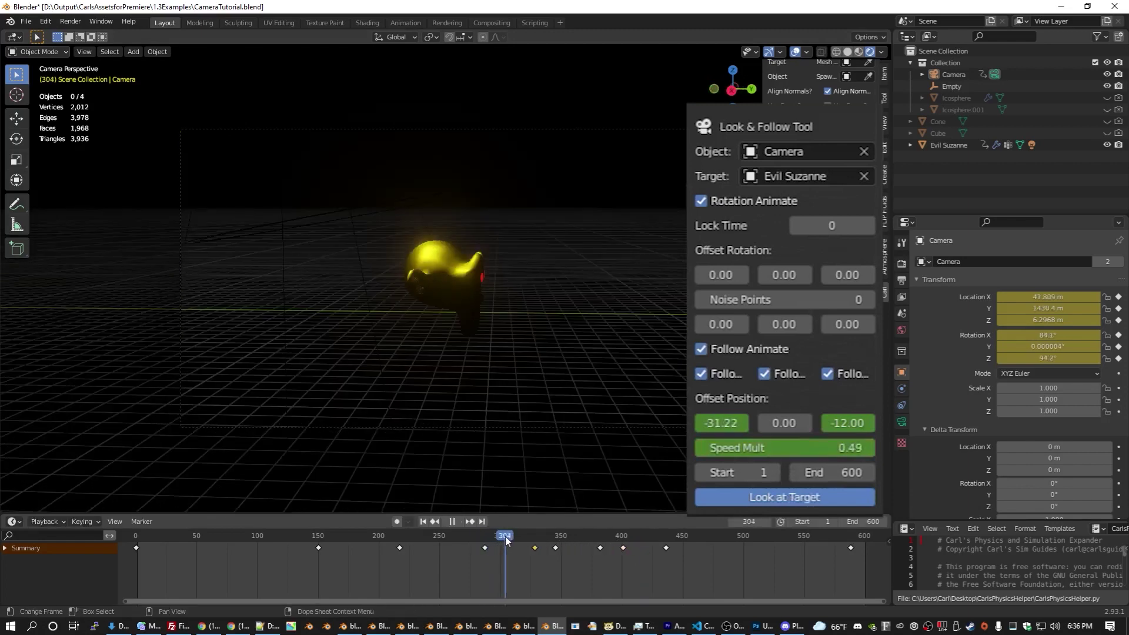
drag(506, 540, 121, 475)
key(space)
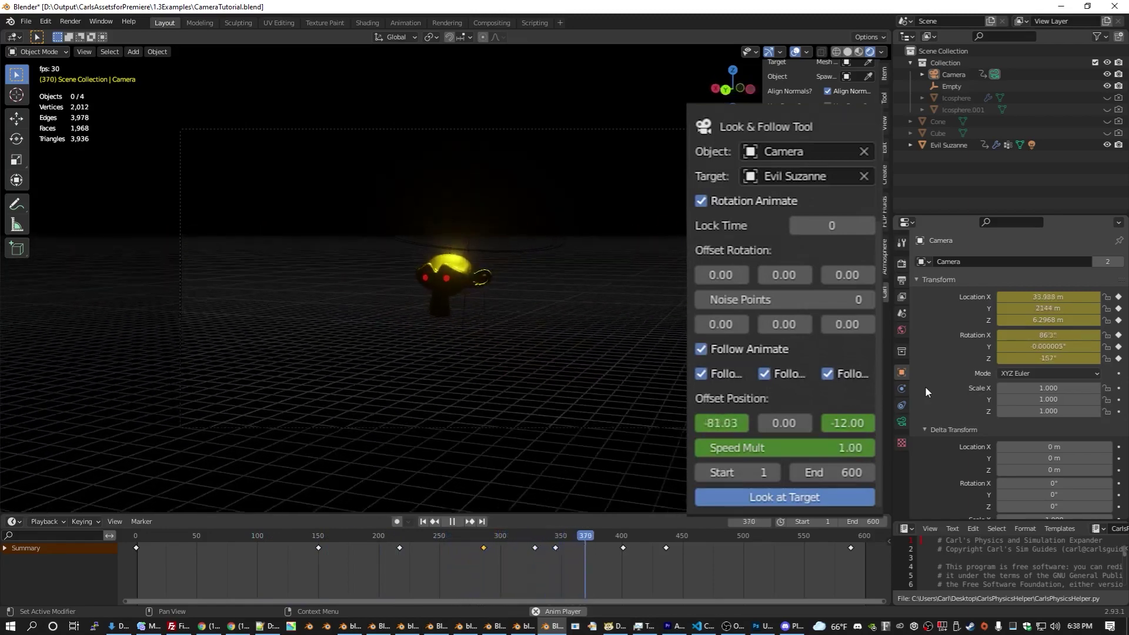
key(space)
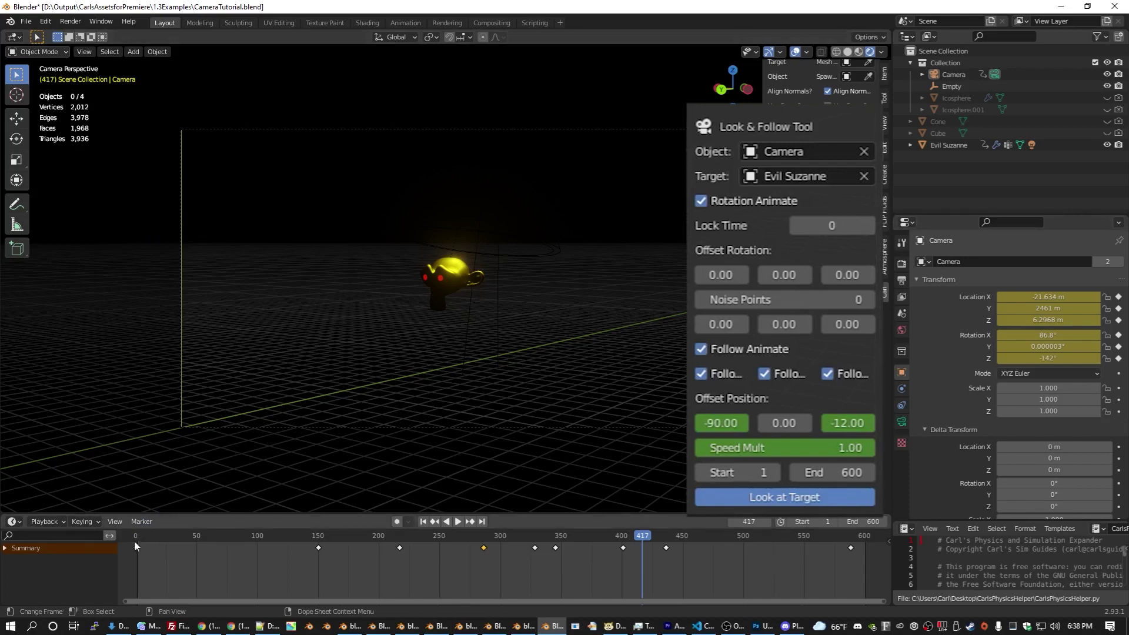
drag(134, 536, 593, 526)
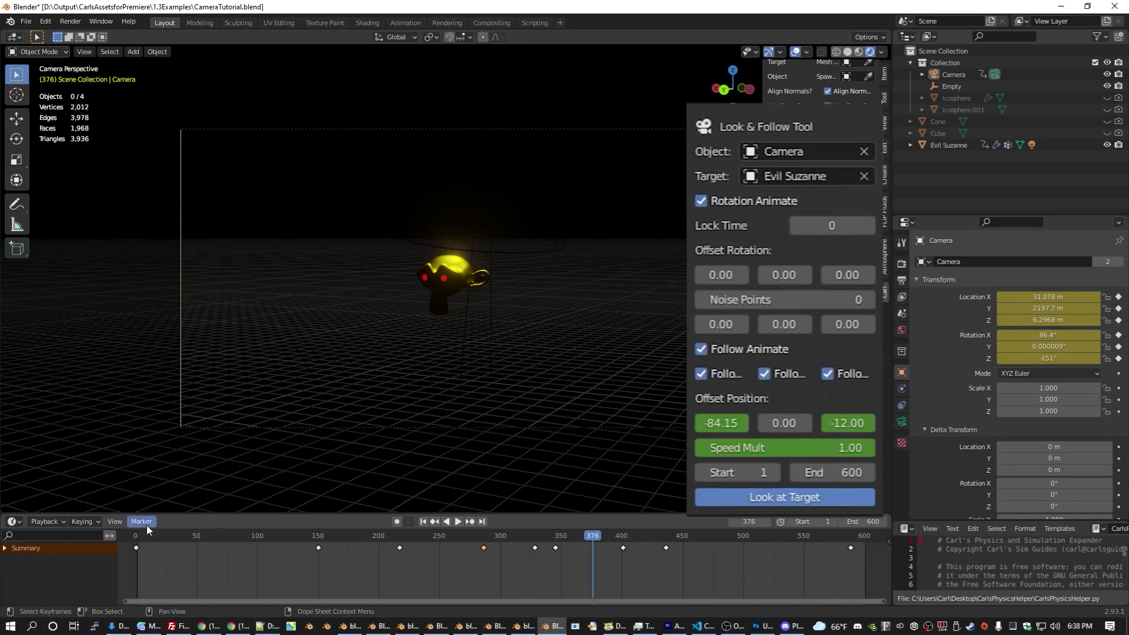
drag(132, 536, 518, 443)
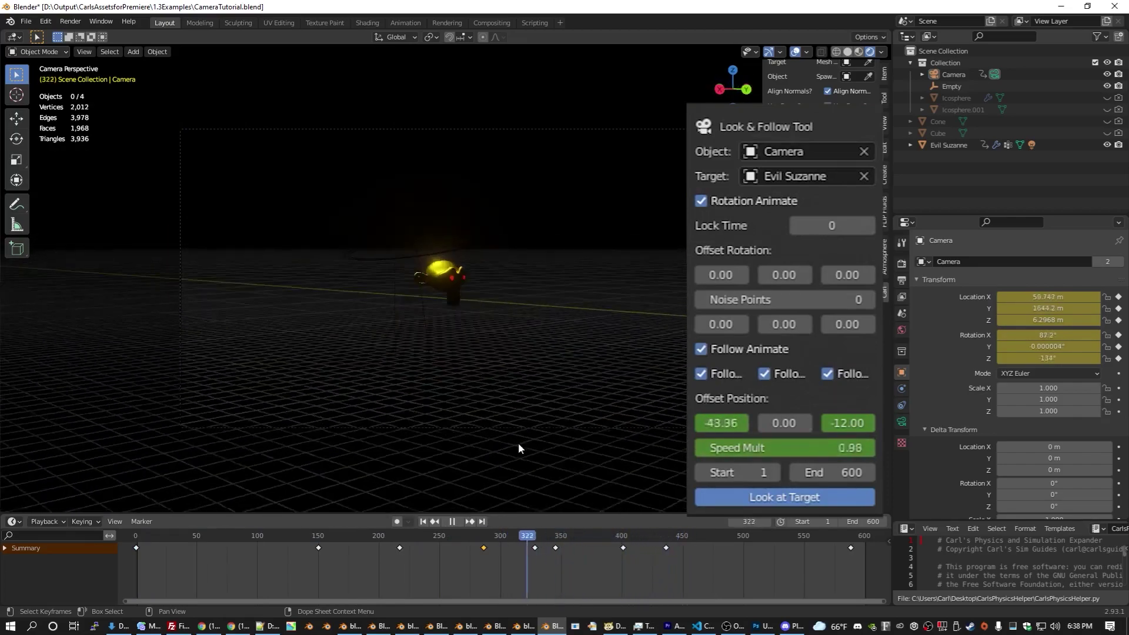